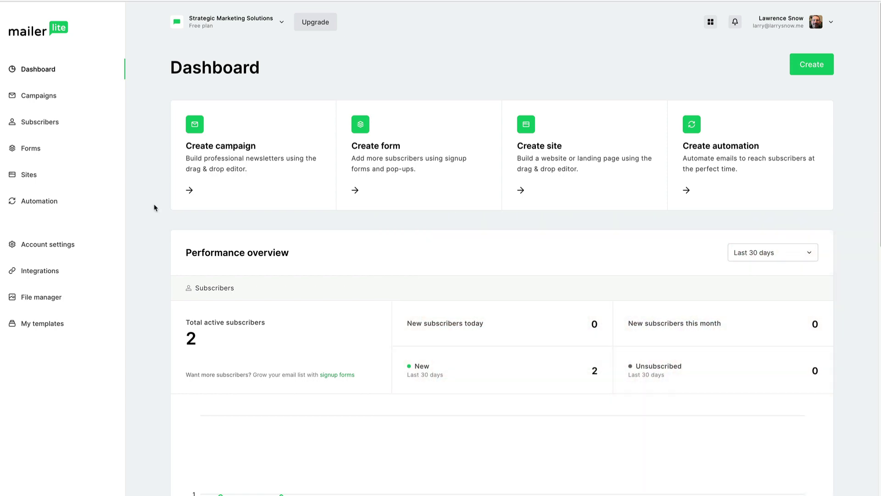
- Open MailerLite's WordPress integration and scroll down to its plugin setup steps
left_click(34, 272)
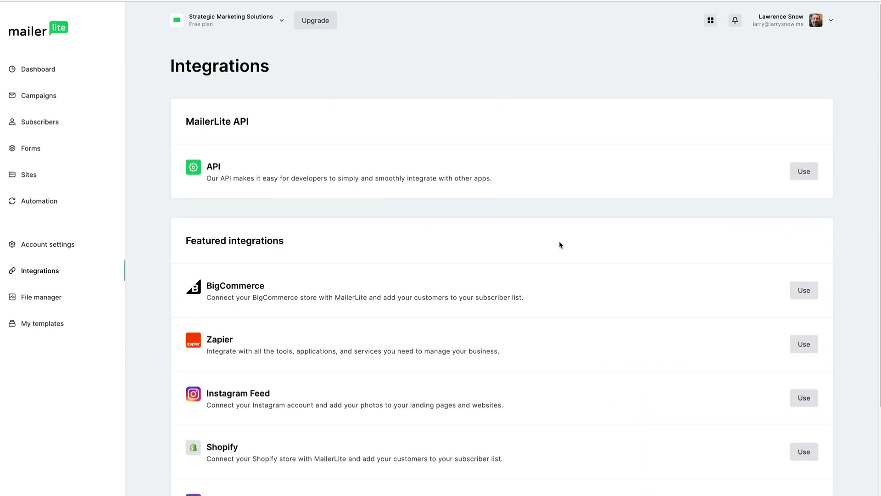
scroll(560, 244, "down", 5)
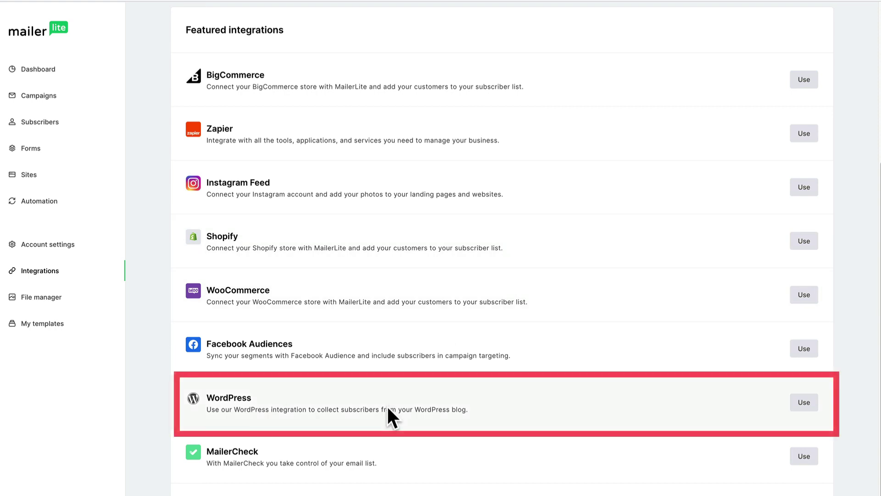
left_click(804, 402)
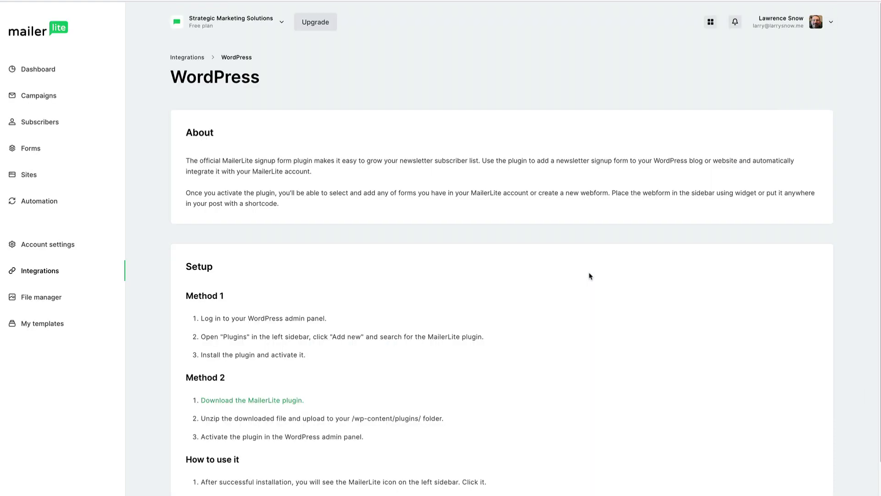
scroll(556, 248, "down", 2)
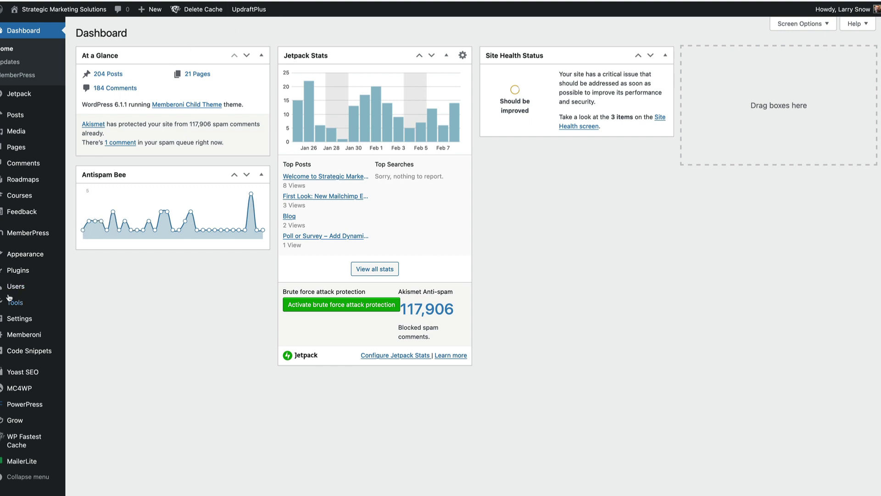
- Search plugins for 'mailerlite', update MailerLite – Signup forms, and open its plugin settings
mouse_move(19, 269)
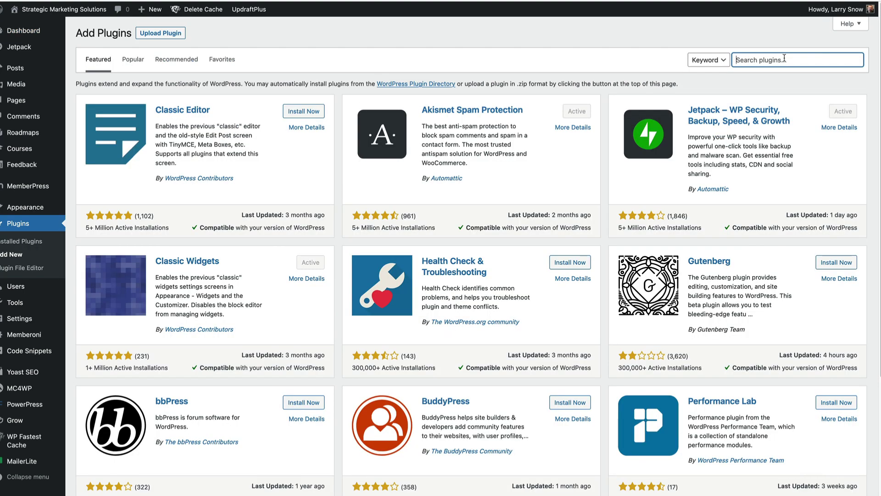
type("mailerlite")
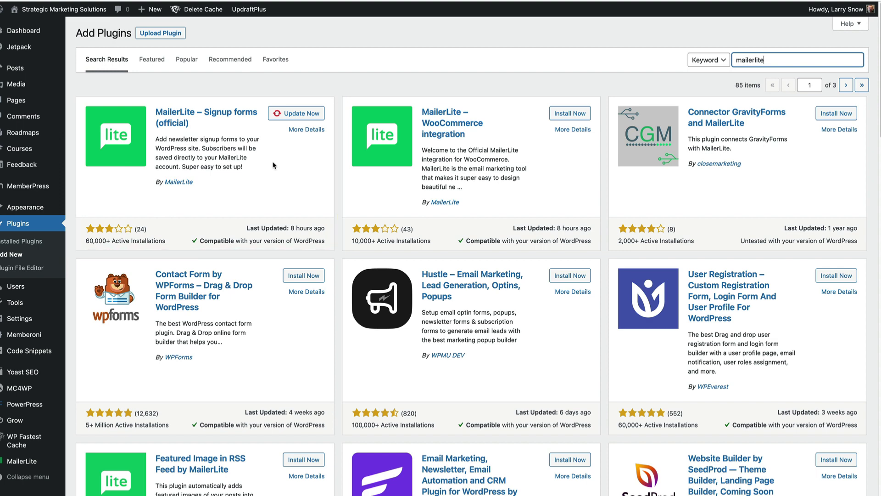
left_click(287, 114)
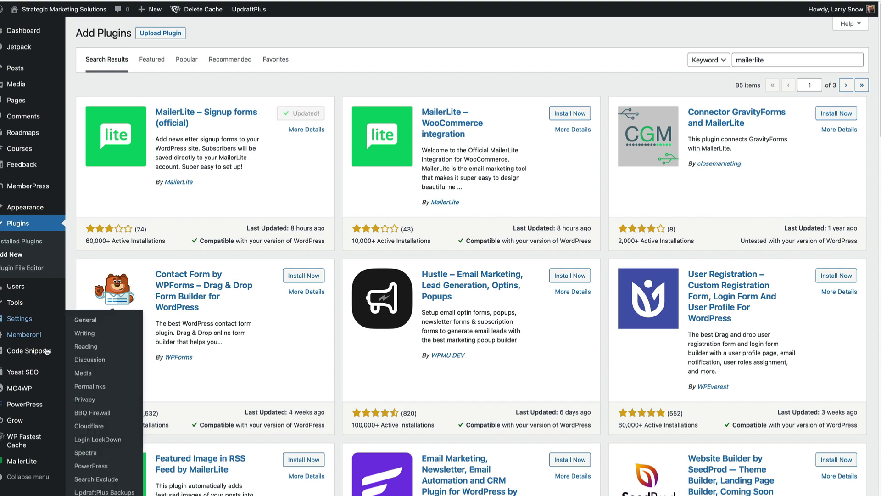
mouse_move(30, 463)
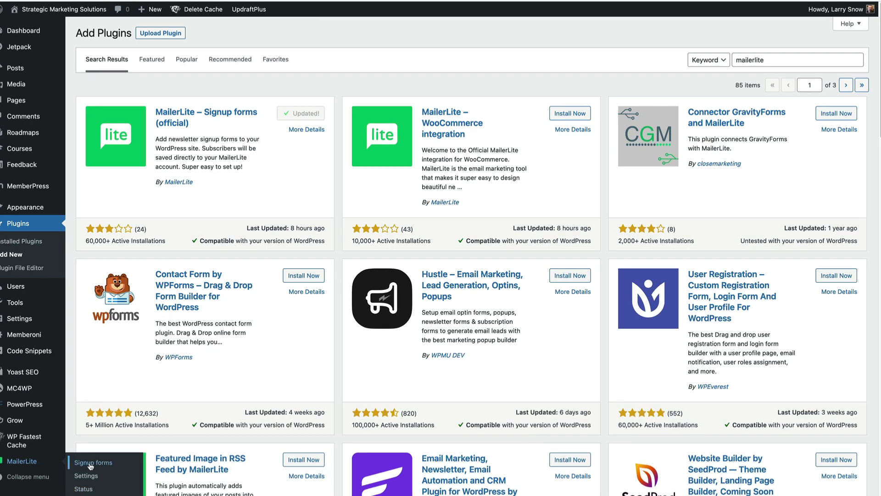
left_click(89, 477)
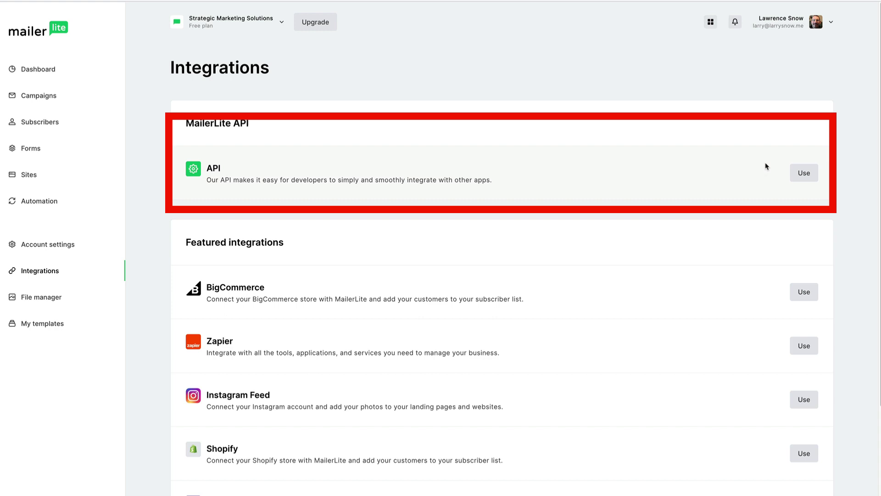
- Generate a new API token named after the site's domain, then copy and download the key
left_click(802, 175)
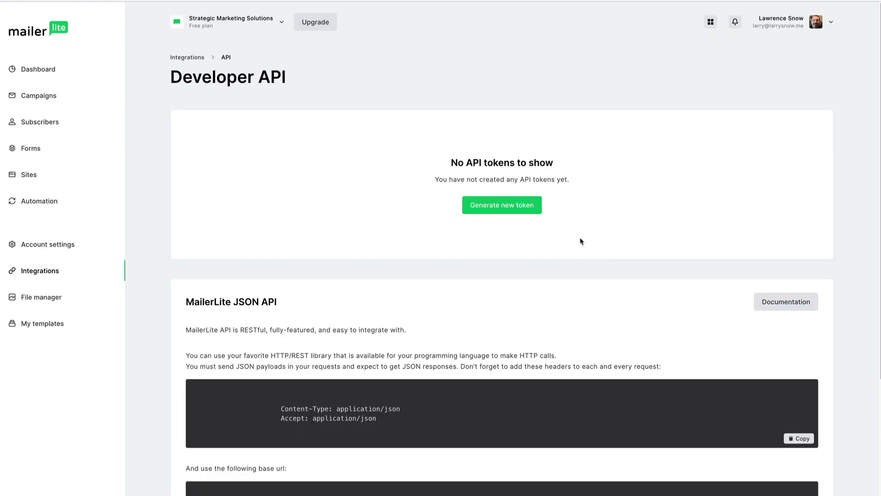
left_click(504, 210)
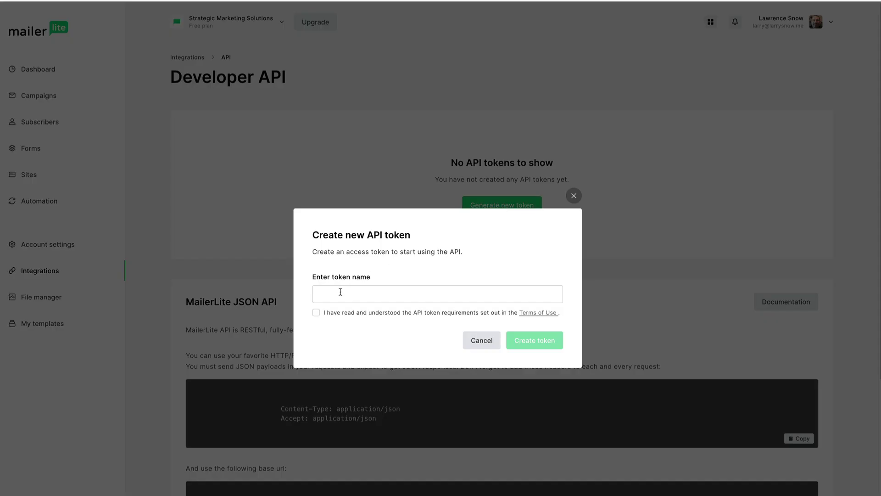
left_click(340, 292)
type("larrysnow.me")
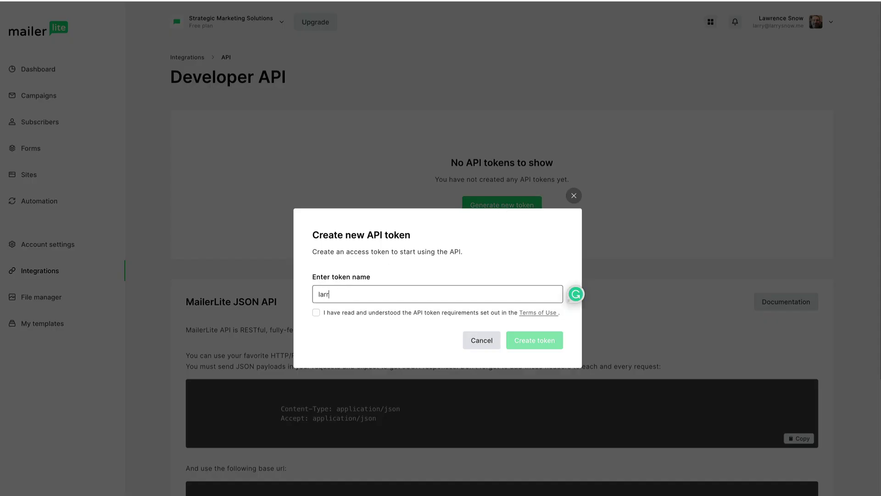
left_click(316, 313)
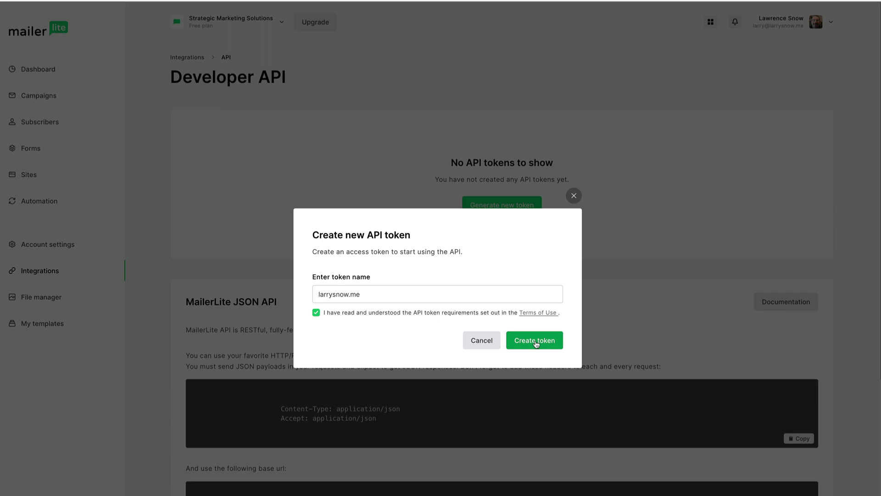
left_click(536, 343)
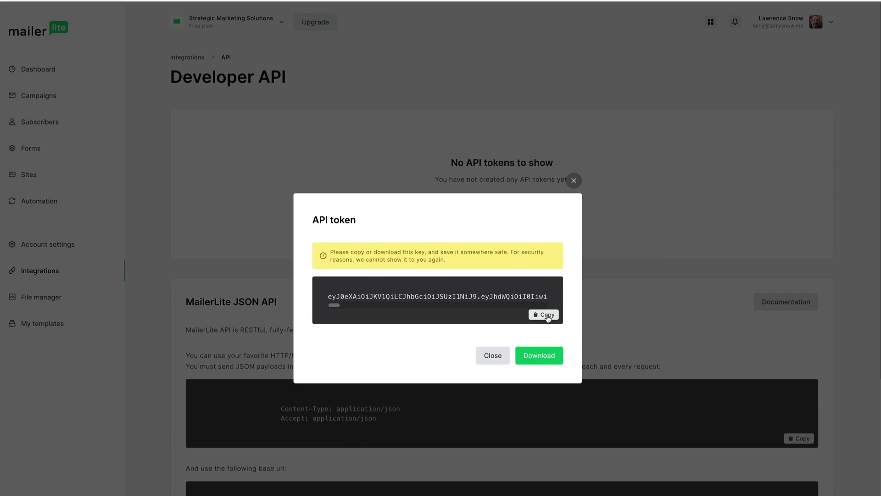
left_click(546, 315)
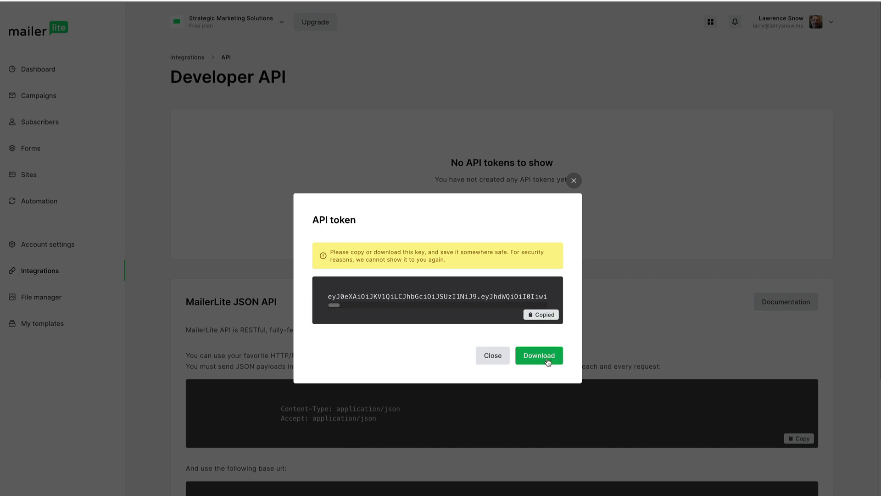
left_click(547, 362)
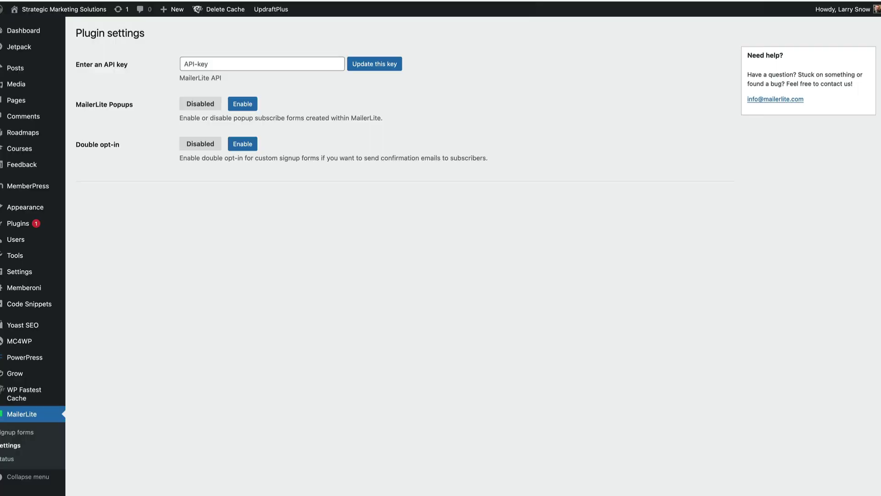
- Paste the copied MailerLite API key into the plugin's key field and save it
left_click(231, 59)
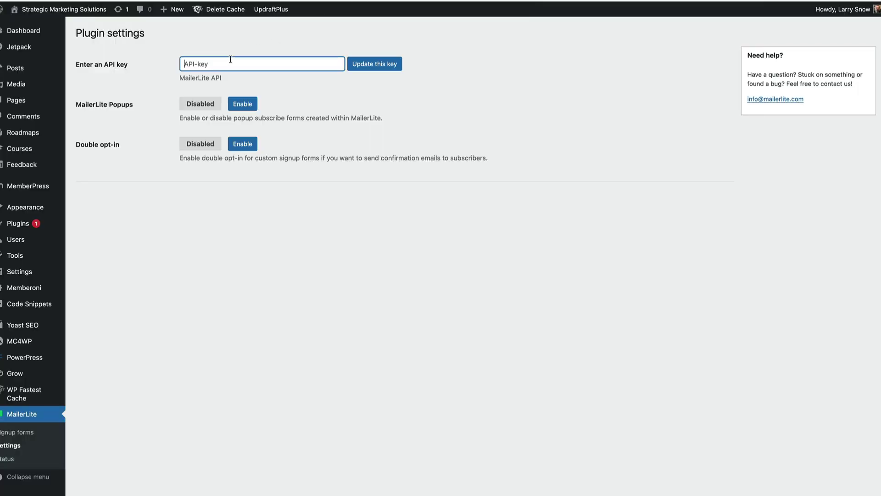
key("ctrl+v")
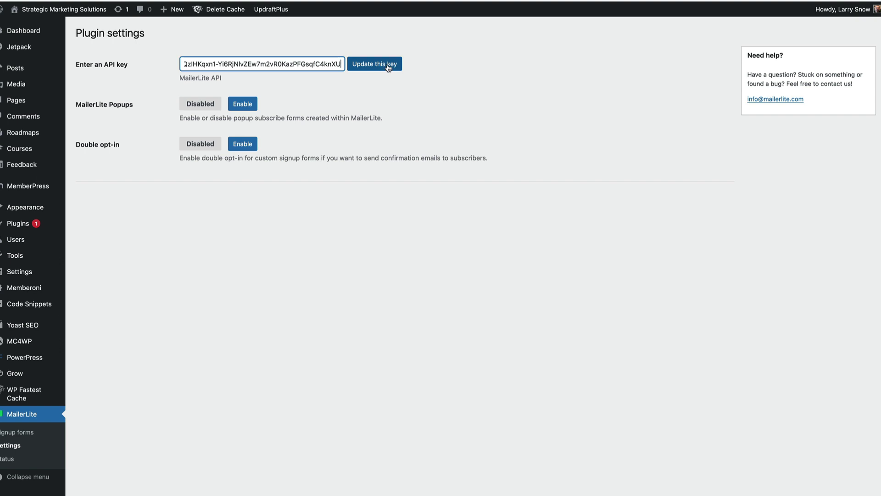
left_click(388, 66)
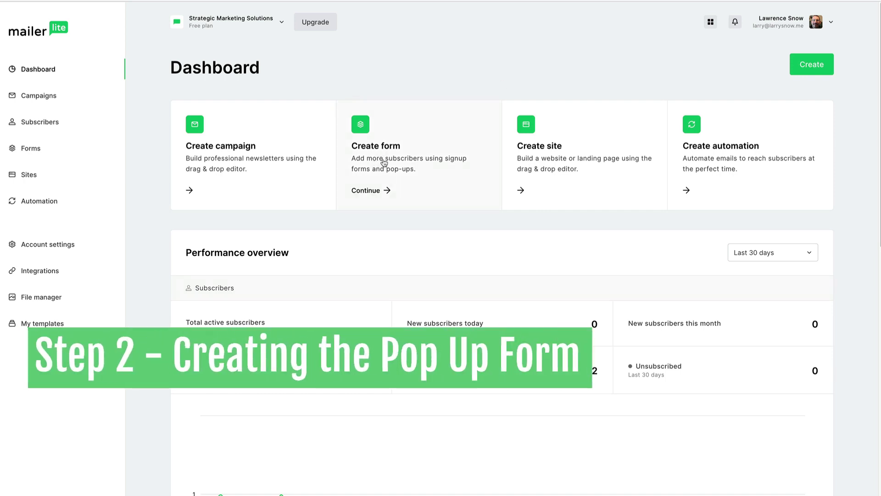
- Create a new signup form named 'LS.me pop up 2' and save its details
left_click(458, 147)
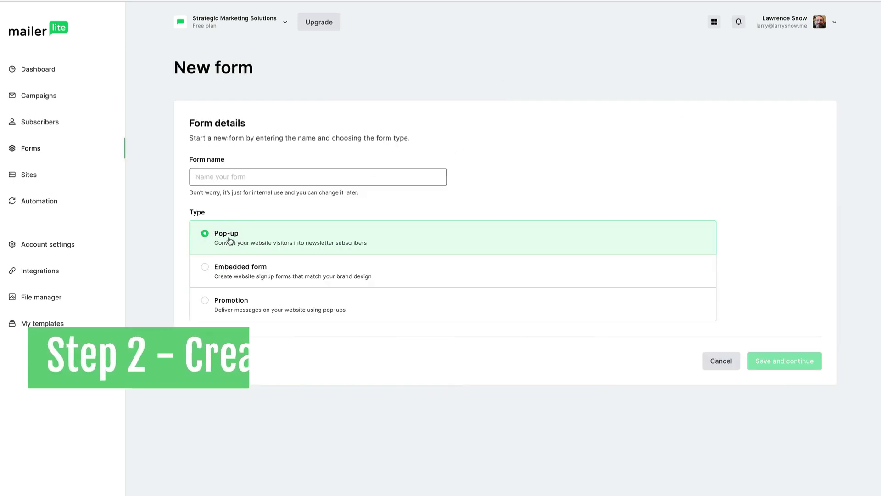
left_click(221, 173)
left_click(222, 172)
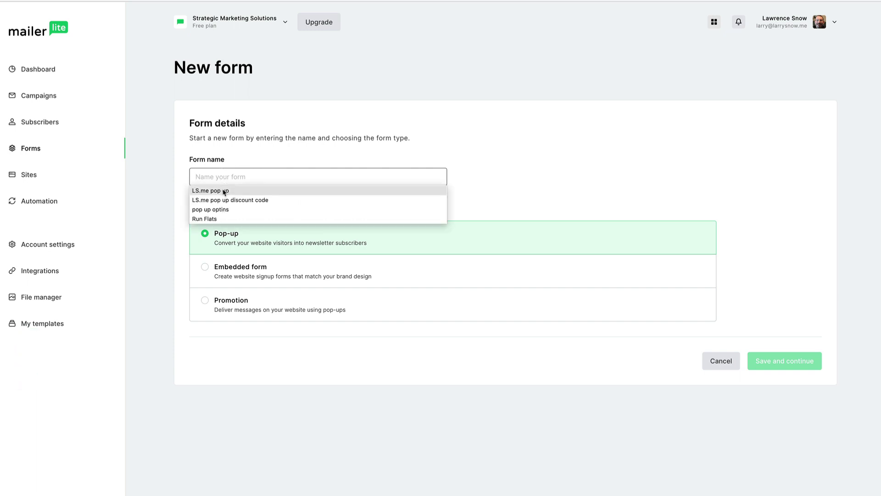
left_click(224, 190)
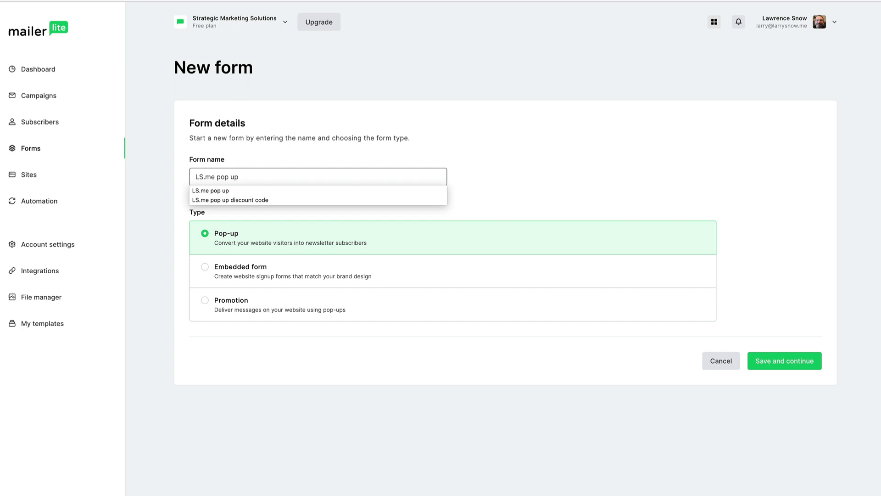
type("2")
left_click(328, 156)
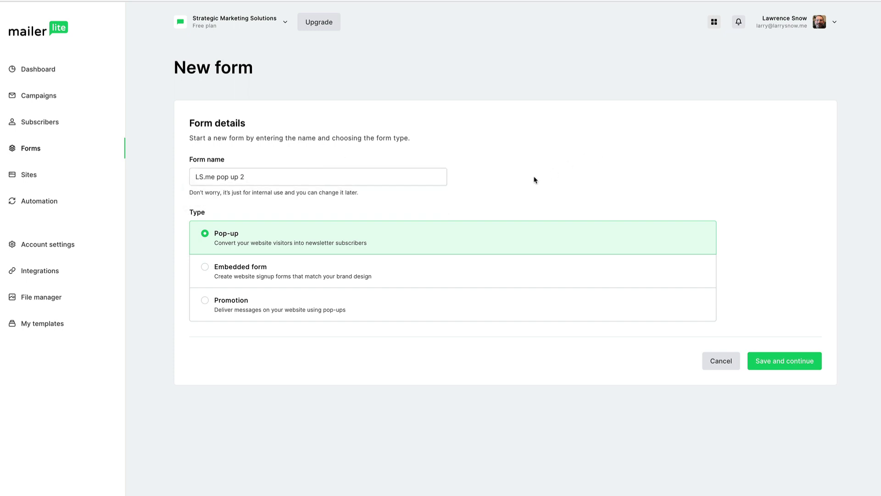
left_click(777, 362)
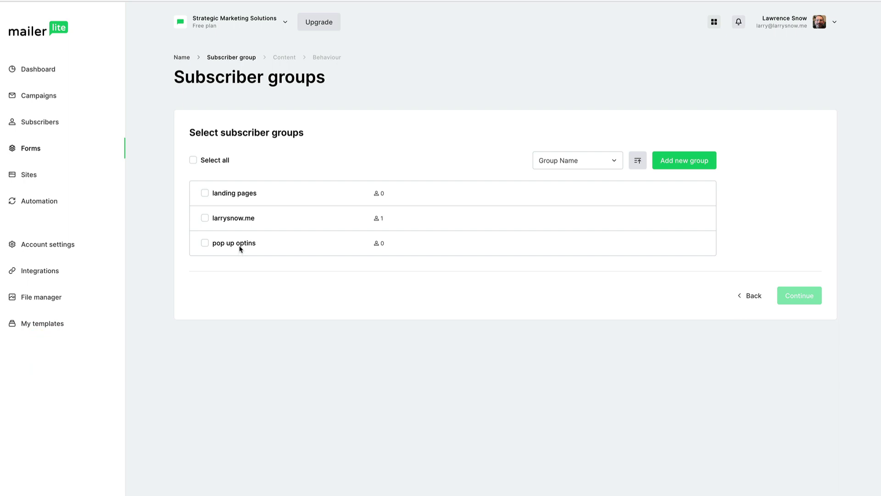
- Send signups to the 'pop up optins' group and choose the Simple signup template
left_click(205, 244)
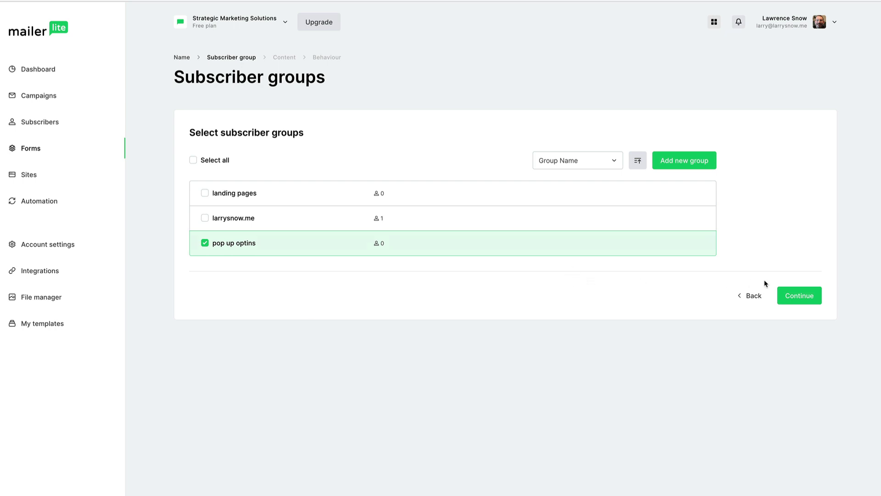
left_click(799, 297)
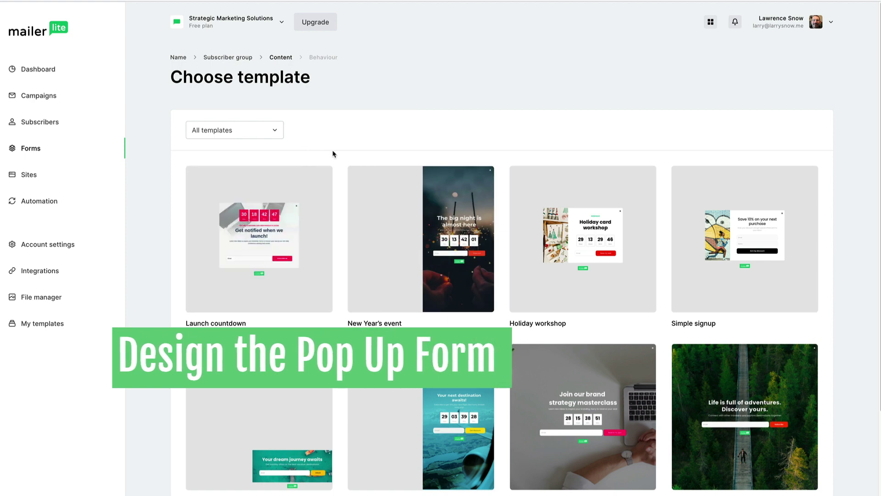
mouse_move(748, 230)
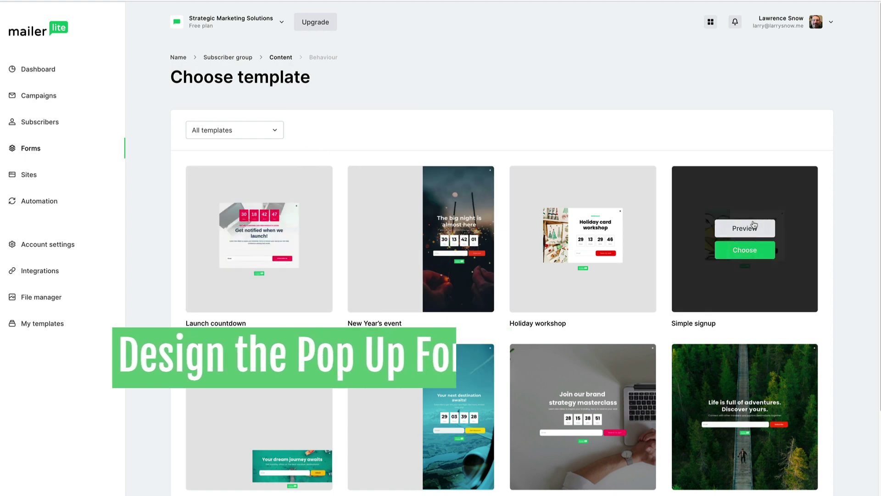
left_click(761, 254)
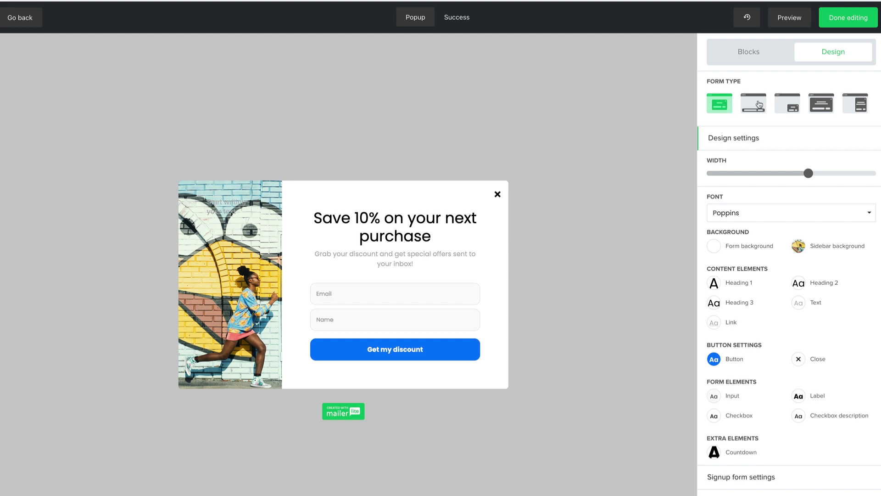
left_click(759, 104)
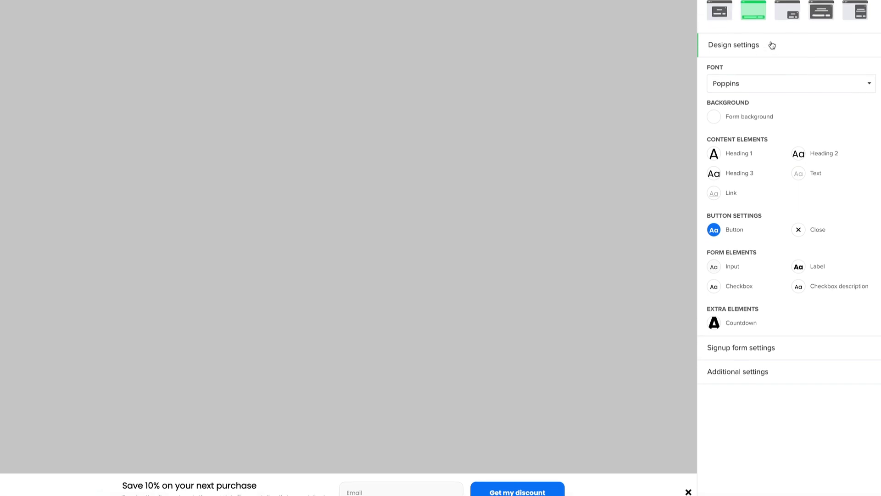
left_click(788, 67)
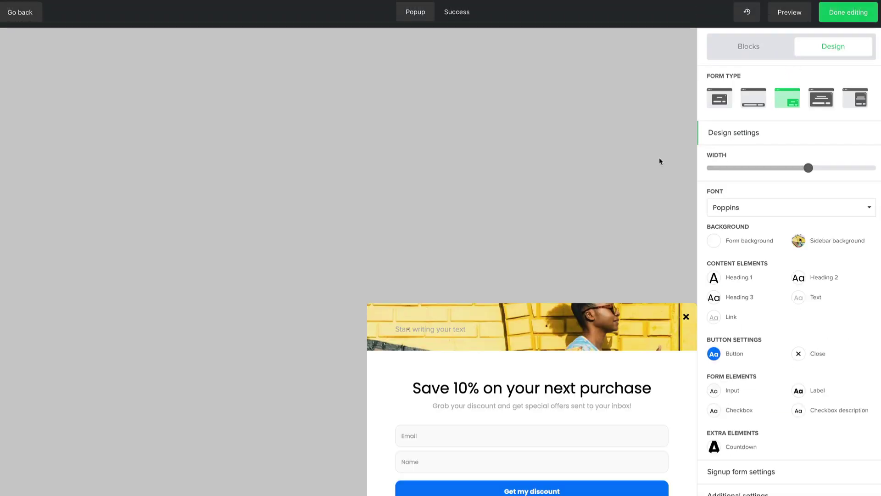
left_click(821, 103)
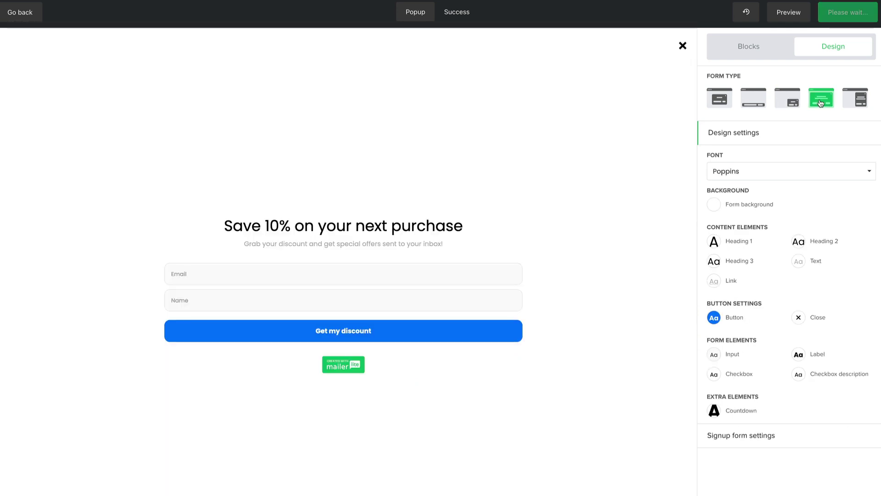
left_click(863, 100)
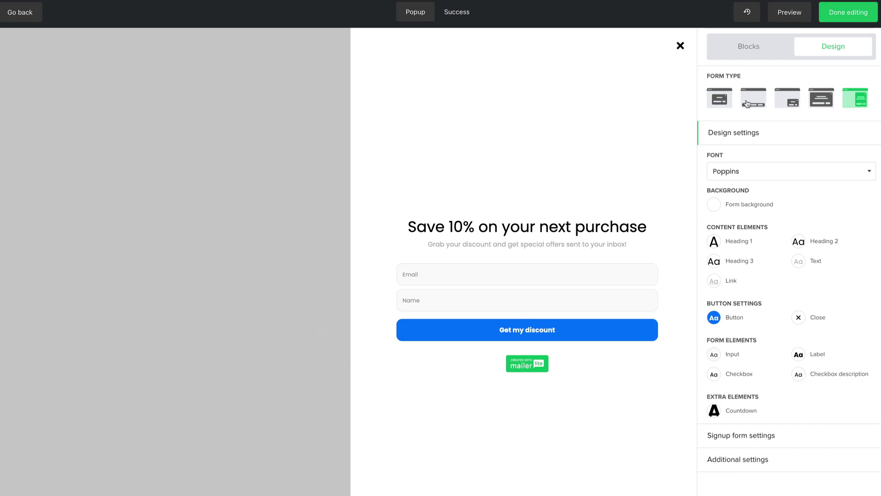
left_click(728, 101)
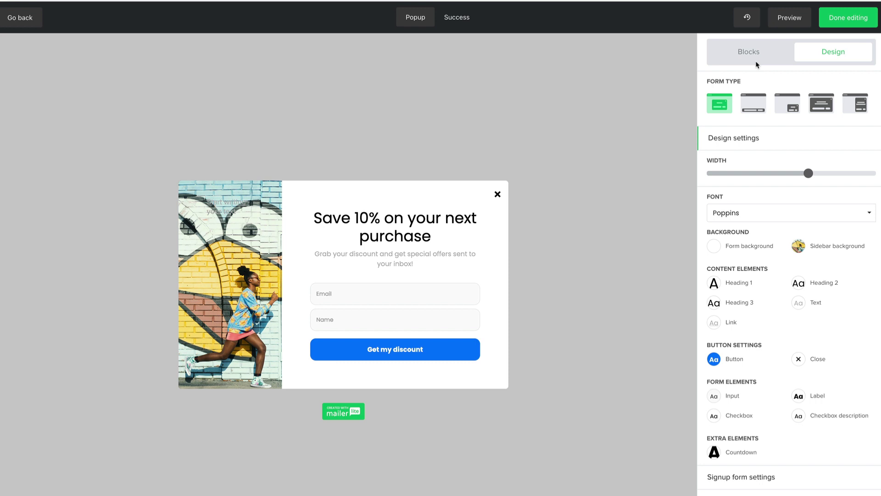
- Try placing a Text block above the email field, then open the signup form's settings
left_click(757, 57)
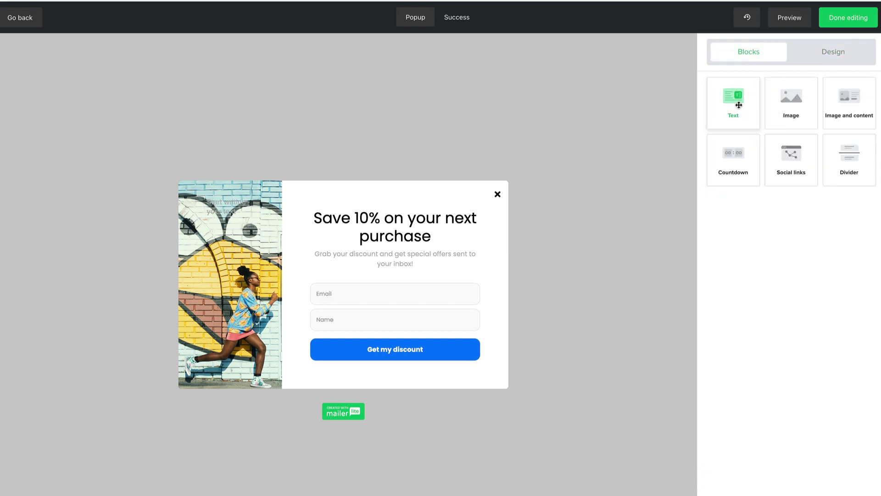
left_click_drag(739, 104, 772, 112)
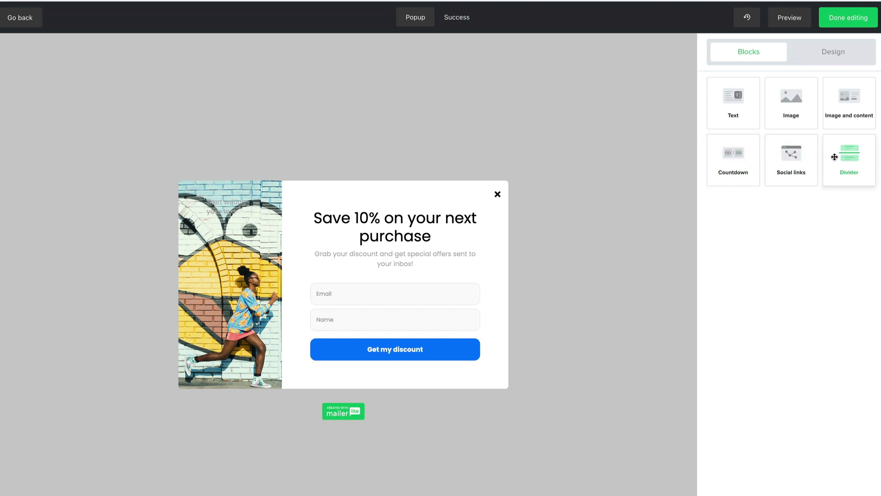
left_click(438, 289)
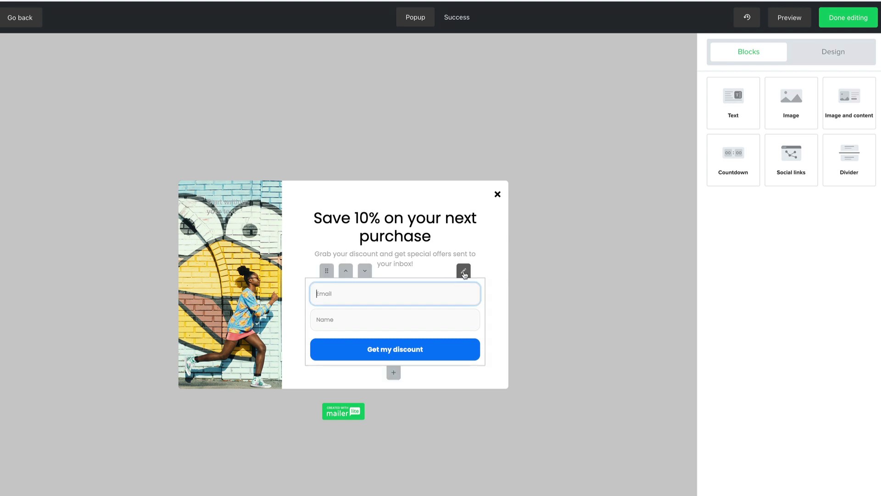
left_click(464, 272)
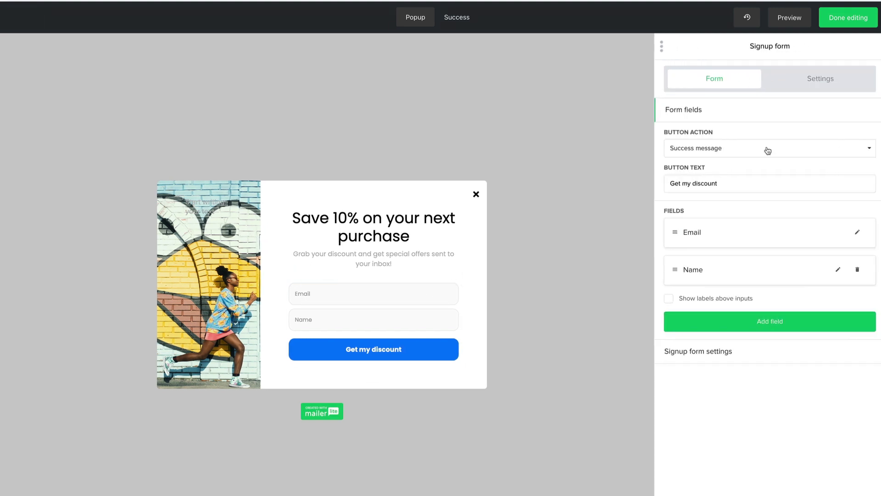
- Keep the button action as Success message and switch to the Success page
left_click(767, 151)
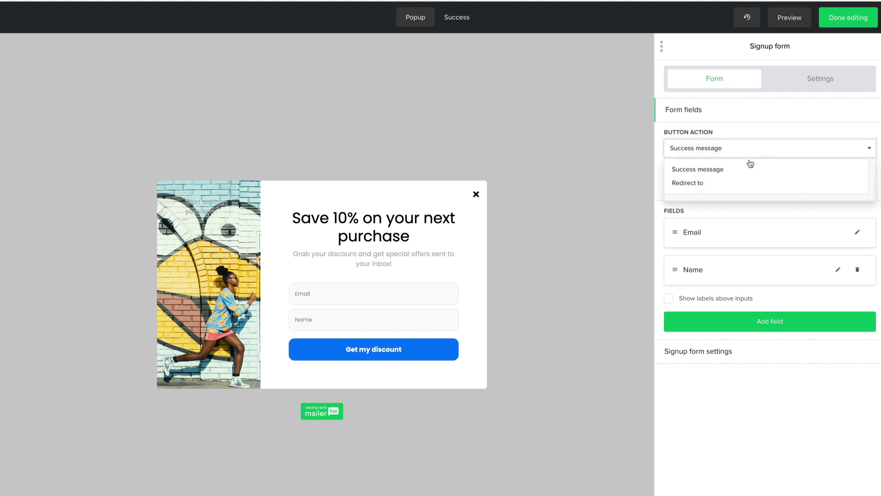
left_click(718, 173)
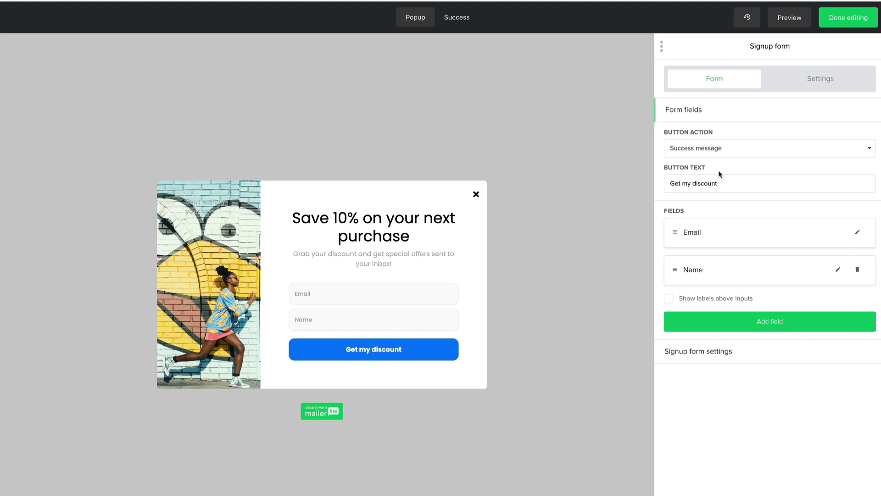
left_click(466, 19)
left_click(466, 19)
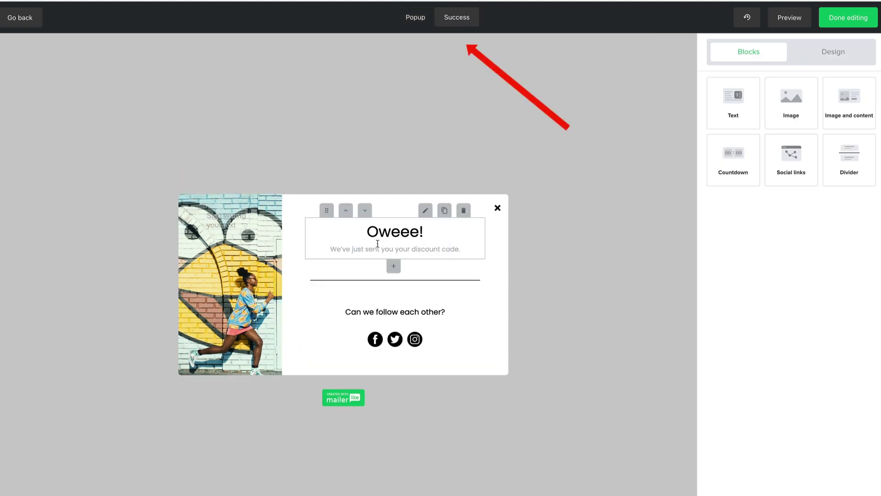
left_click(378, 244)
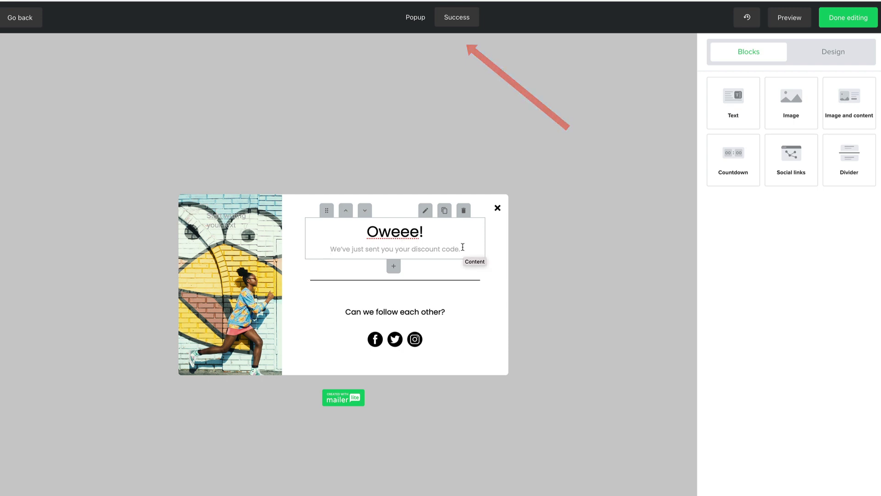
left_click_drag(466, 247, 367, 229)
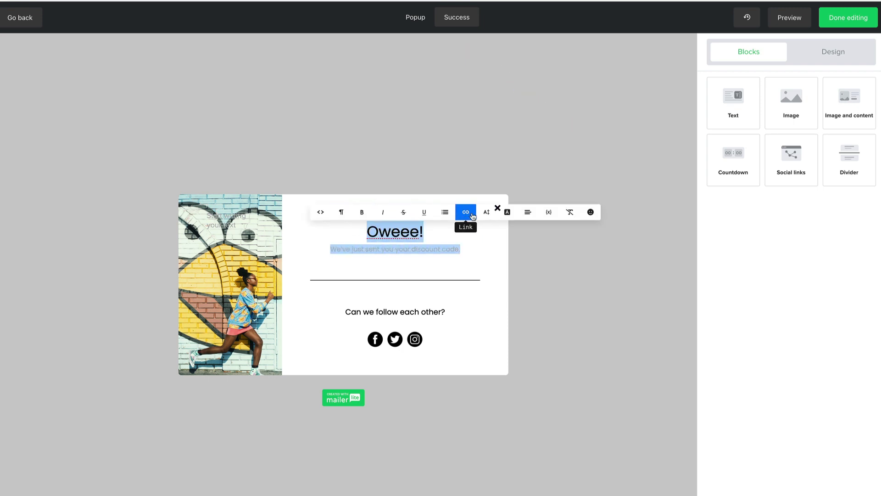
left_click(407, 259)
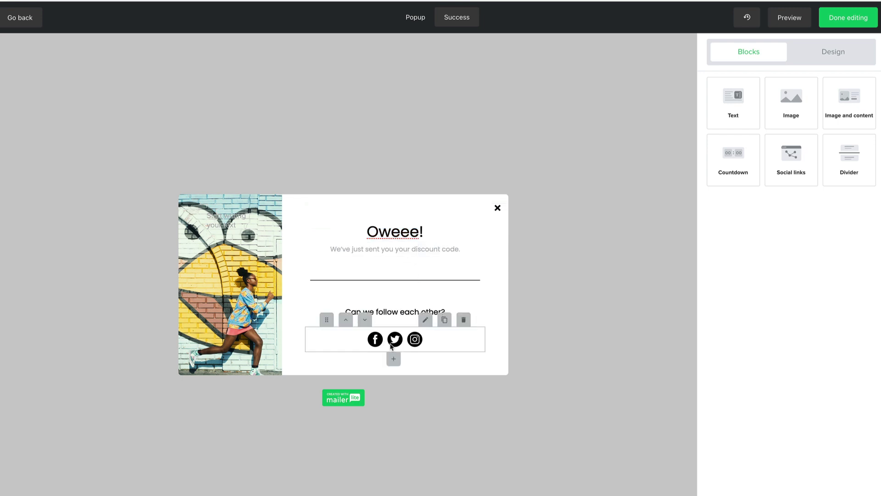
- Back on the pop-up, enable the privacy statement and select its 'Privacy Policy' words
left_click(420, 22)
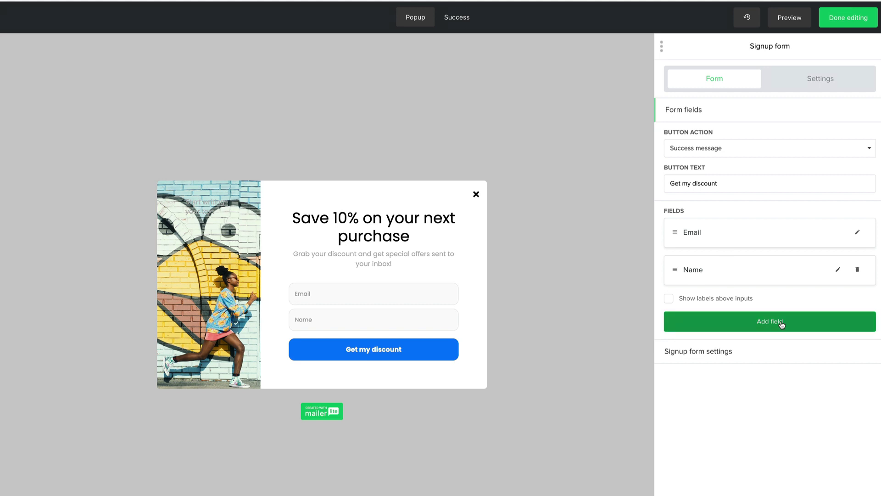
left_click(712, 353)
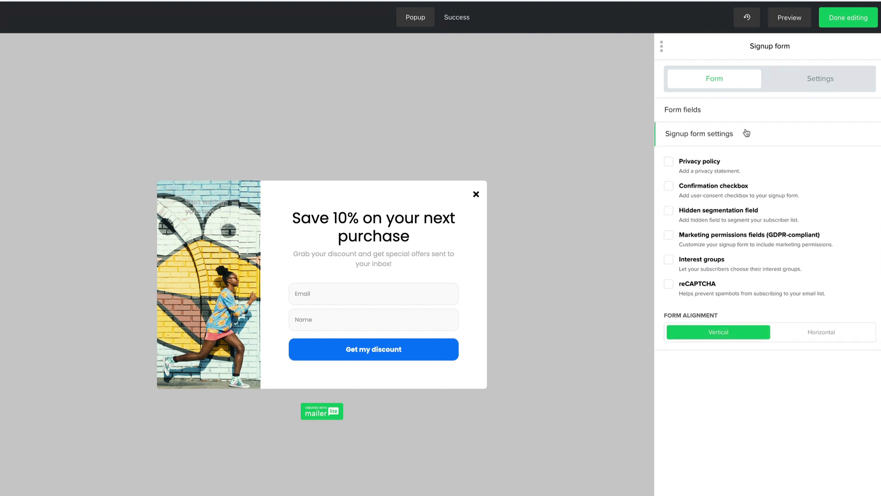
left_click(669, 162)
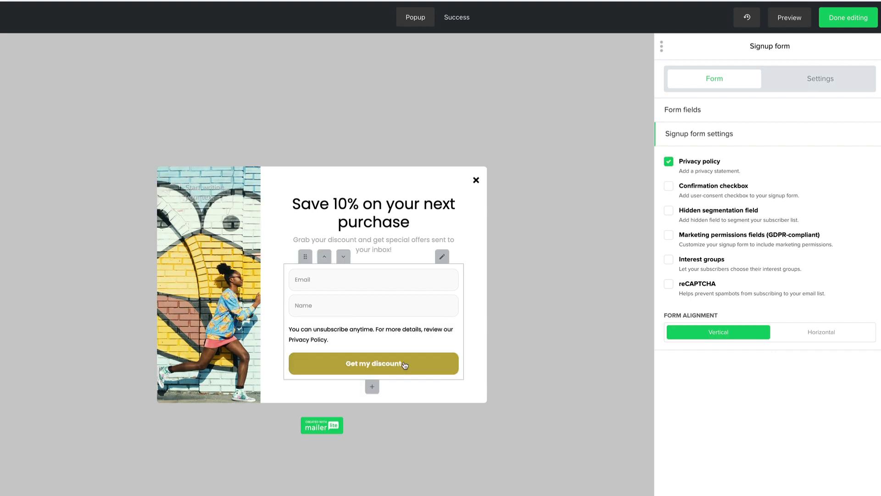
mouse_move(399, 338)
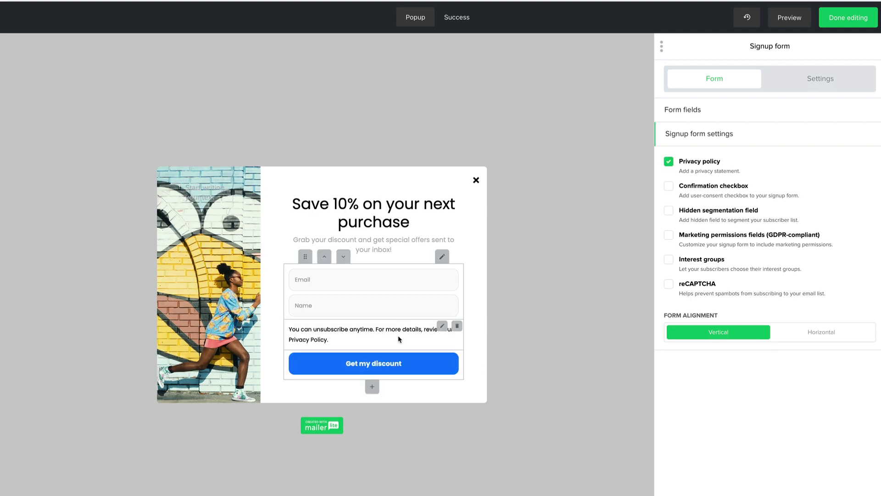
left_click(442, 327)
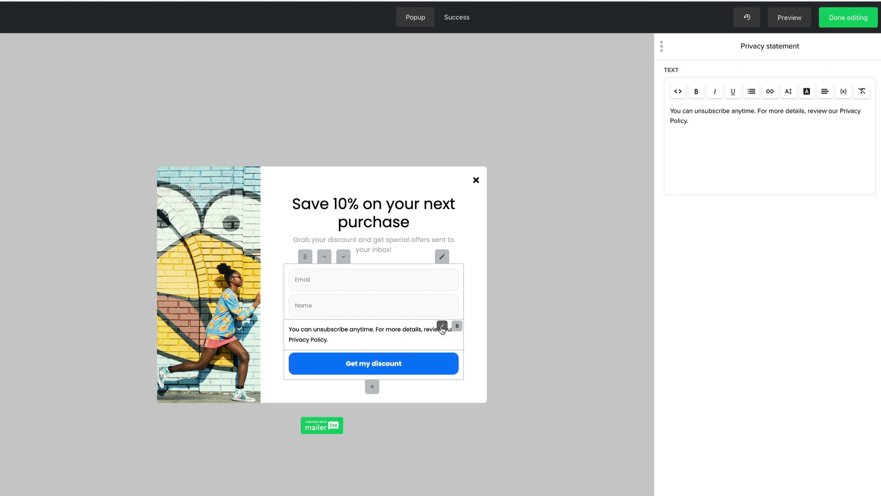
left_click(813, 117)
left_click_drag(840, 111, 830, 118)
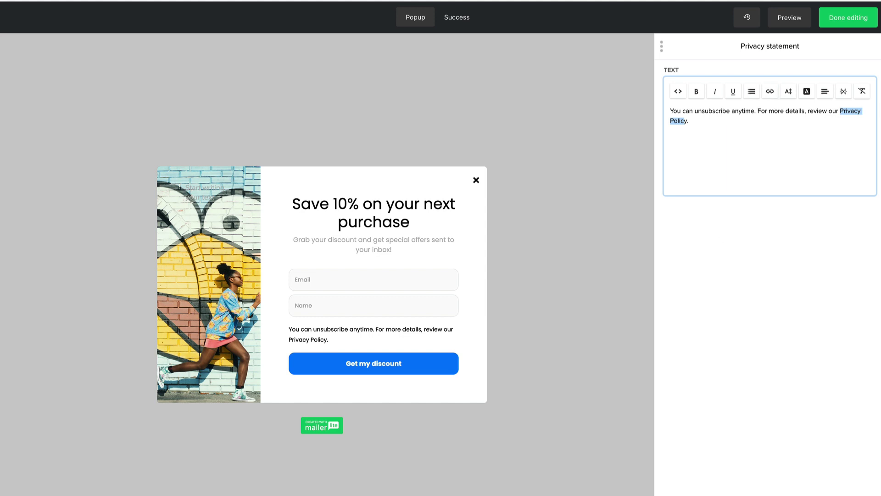
key("Escape")
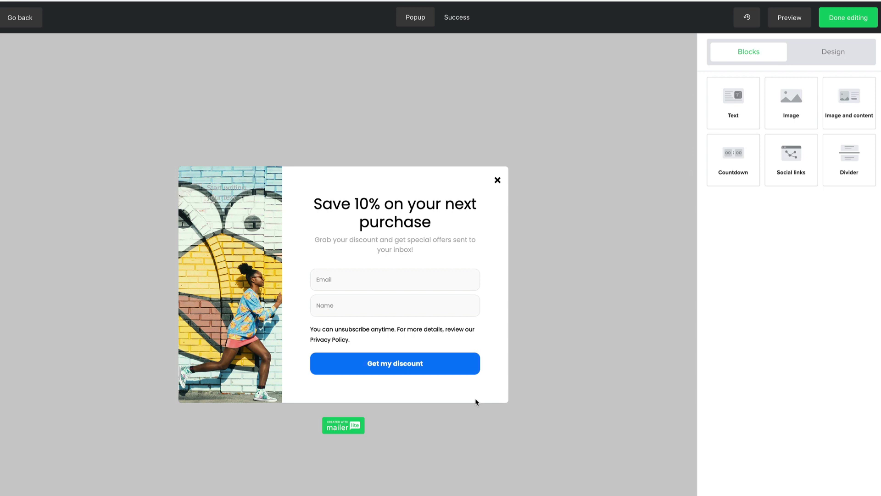
- Add reCAPTCHA, then try hidden segmentation and marketing permissions, removing both again
left_click(465, 258)
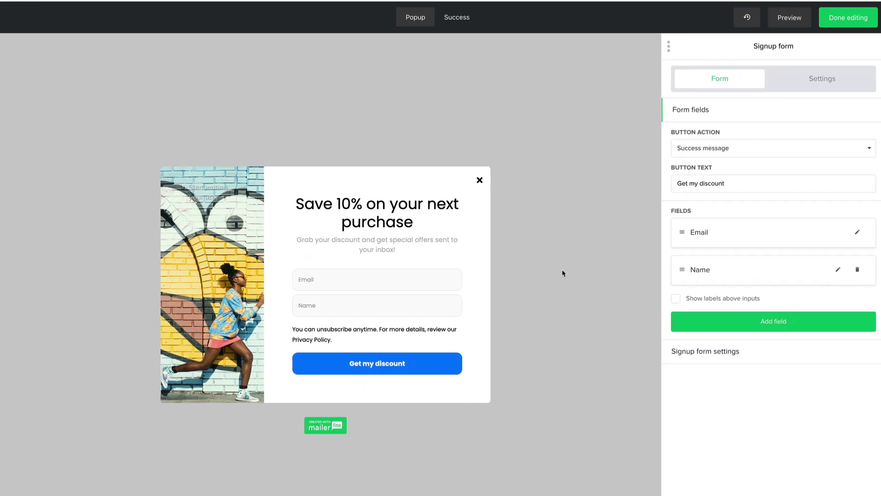
left_click(714, 358)
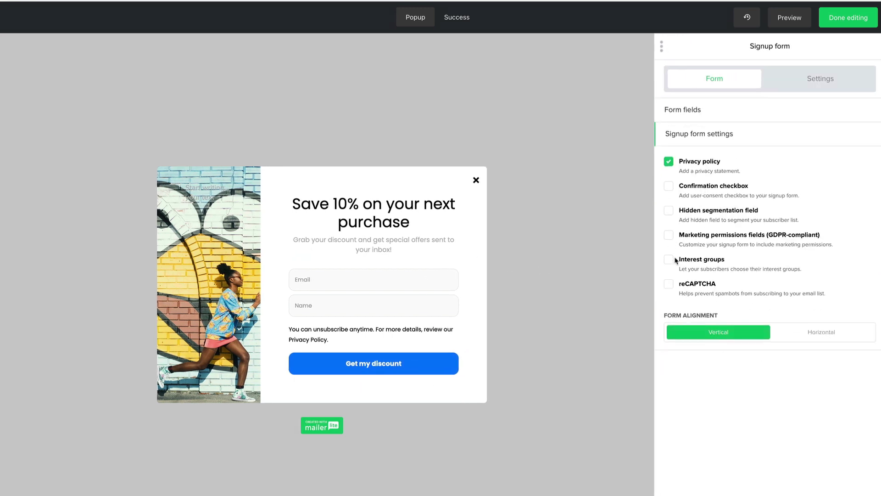
left_click(669, 284)
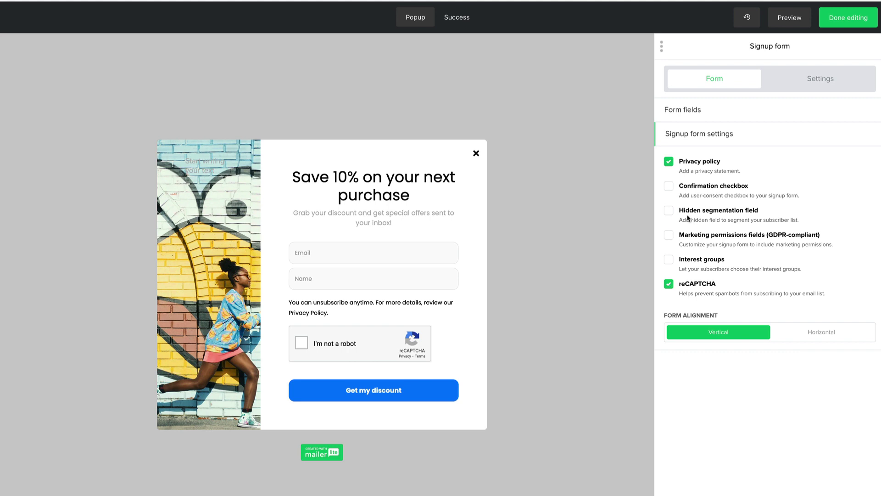
left_click(669, 211)
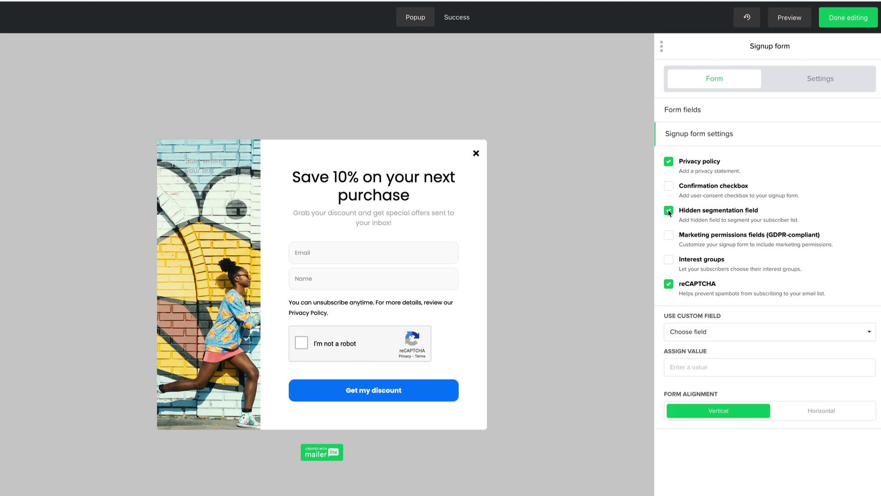
left_click(782, 335)
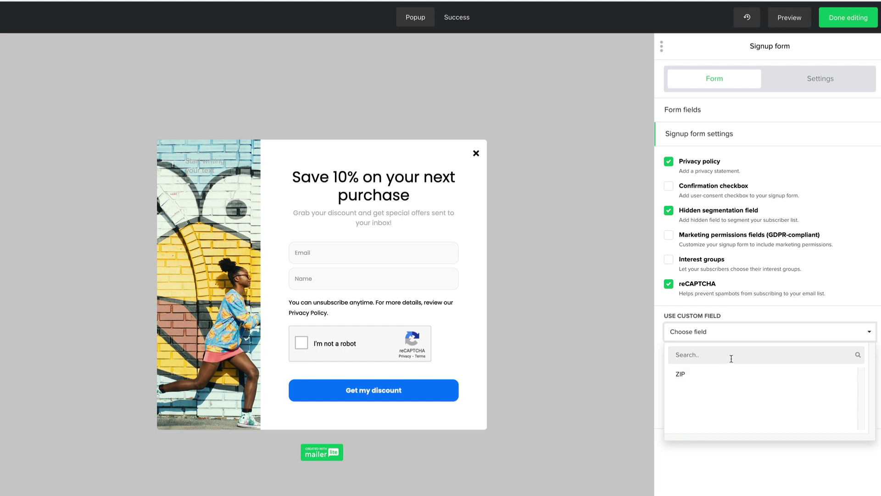
left_click(844, 283)
left_click(711, 211)
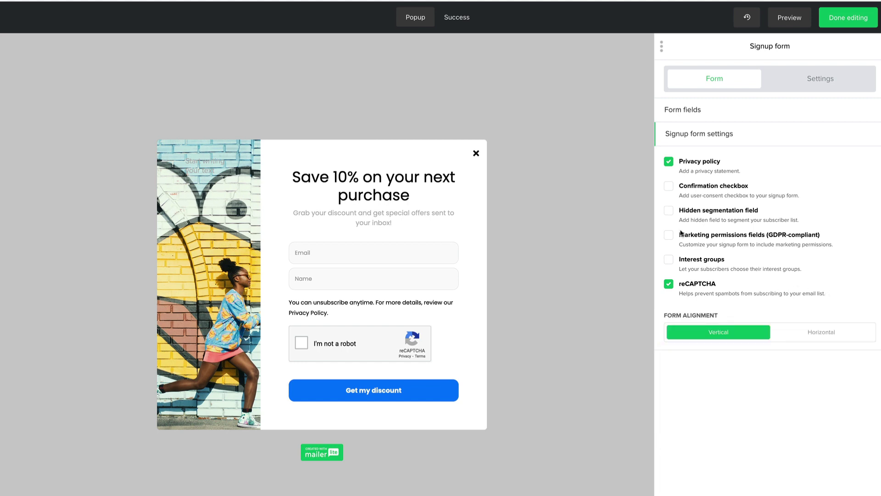
left_click(669, 235)
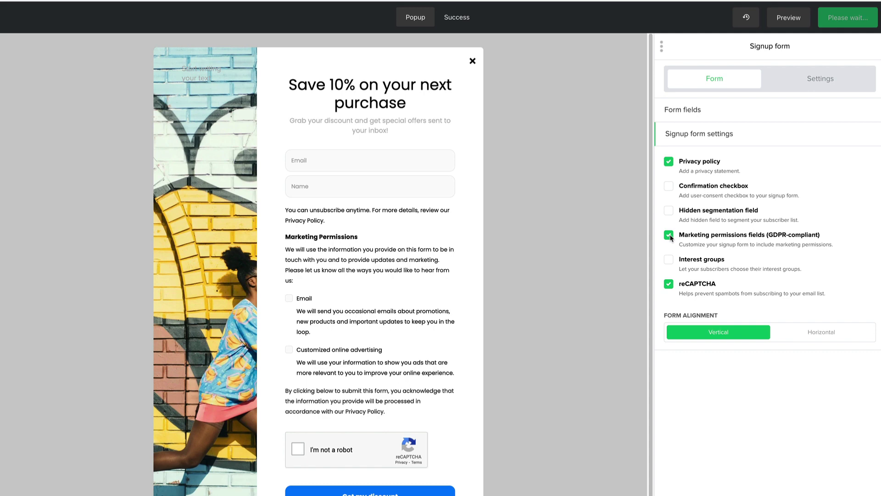
left_click(669, 236)
- Add the opt-in checkbox, drop reCAPTCHA and privacy statement, keep vertical layout, and save
left_click(669, 187)
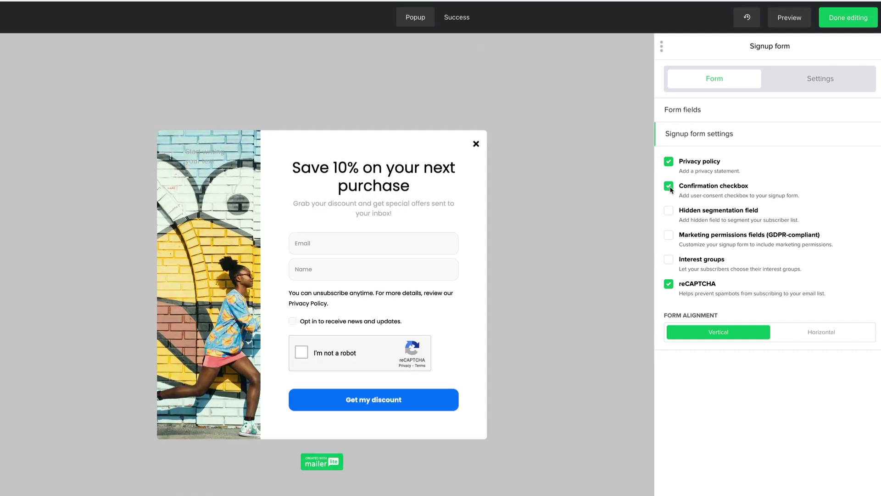
mouse_move(388, 321)
left_click(671, 284)
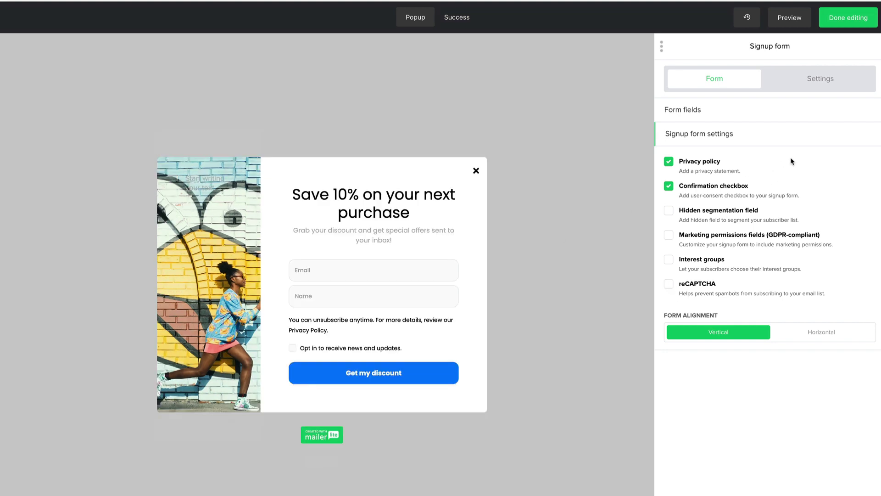
left_click(669, 162)
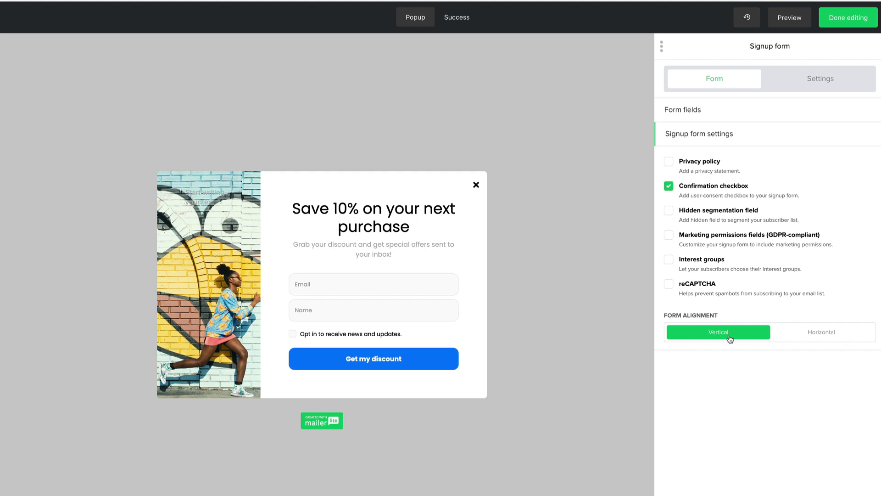
left_click(820, 338)
left_click(725, 335)
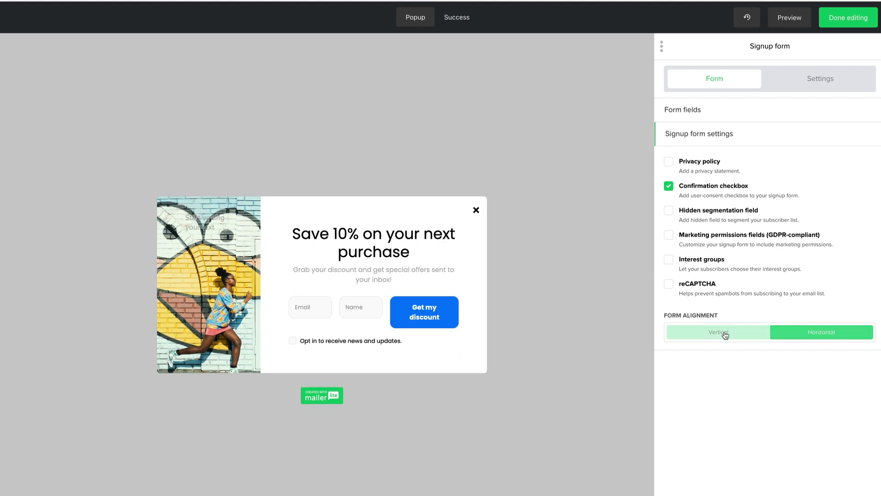
scroll(706, 459, "down", 2)
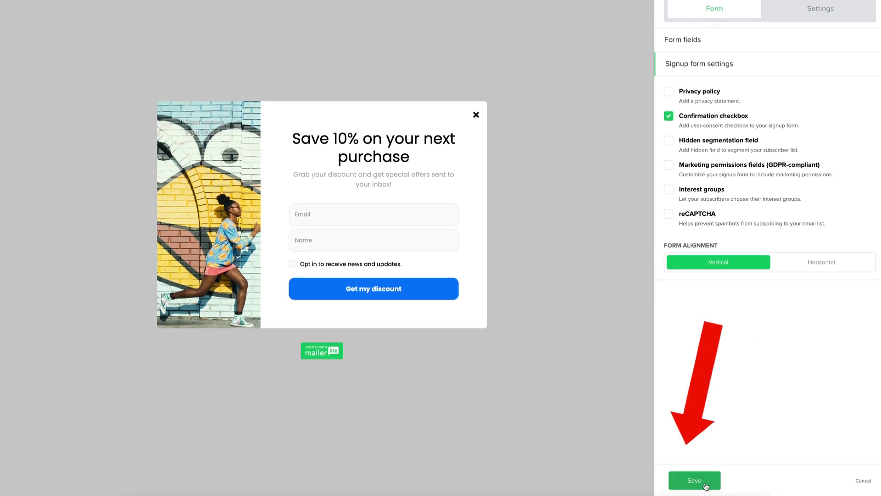
left_click(706, 485)
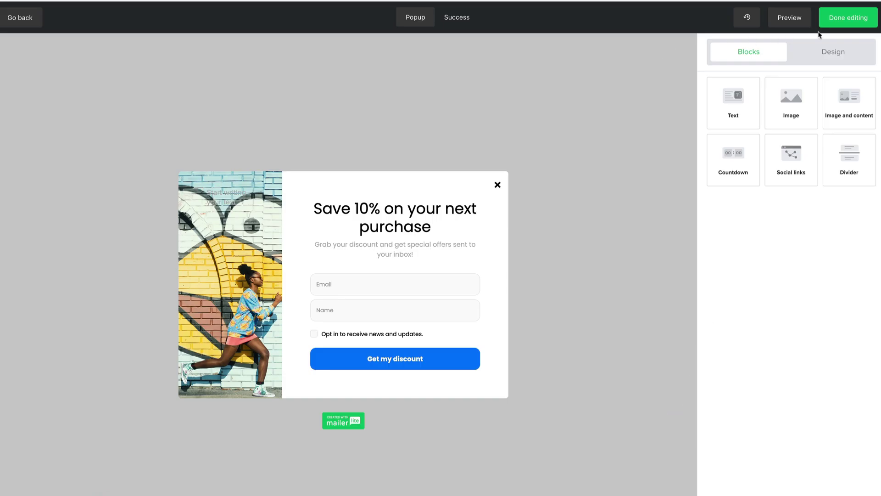
- Finish the design and limit the pop-up to showing once per week per visitor
left_click(854, 19)
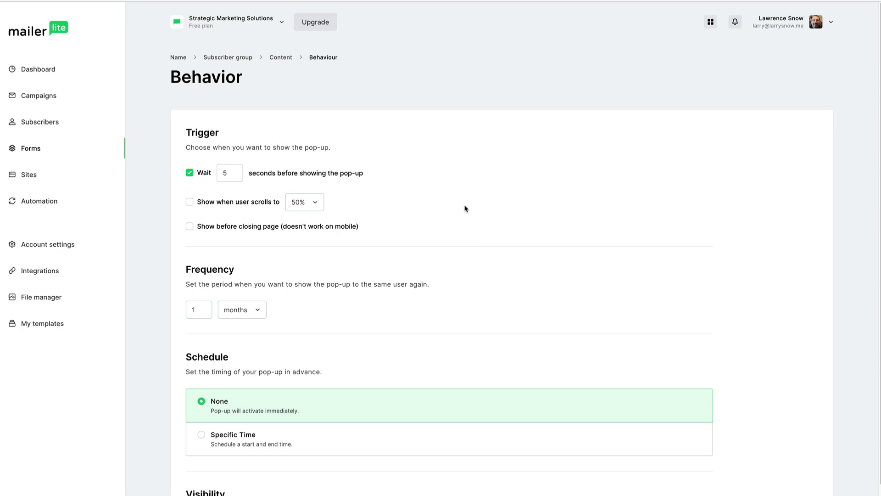
scroll(423, 200, "down", 1)
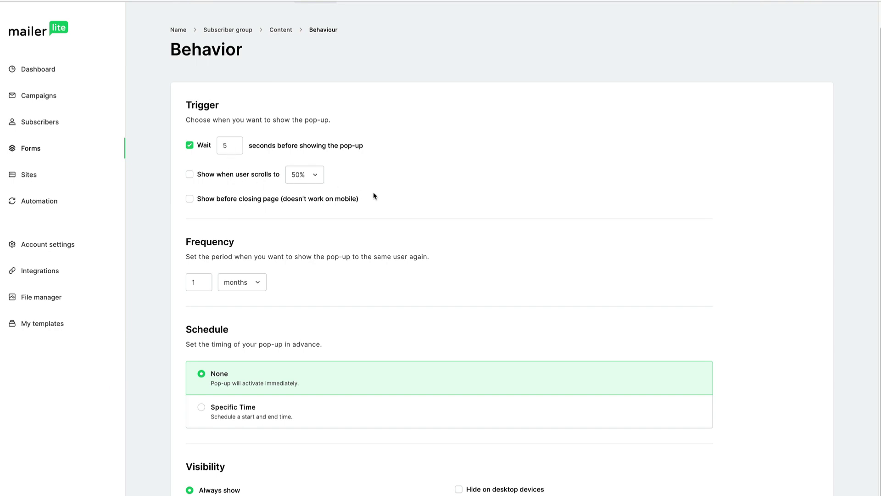
scroll(374, 196, "down", 1)
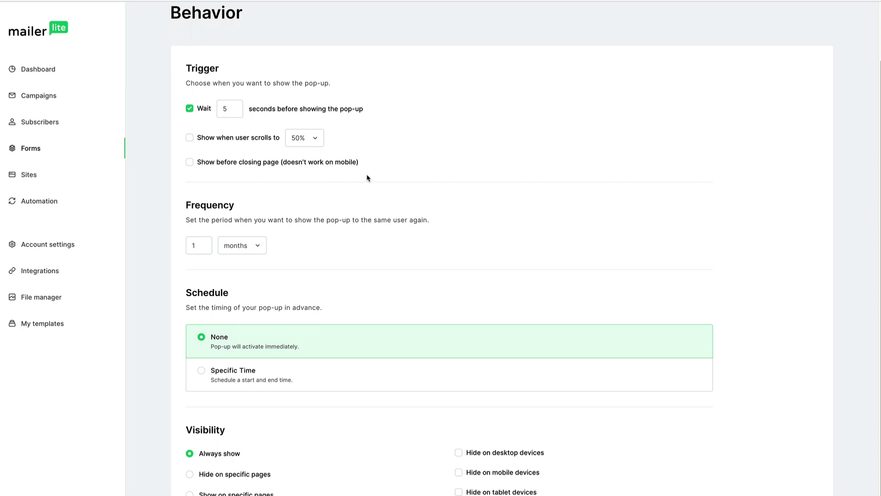
scroll(366, 180, "down", 1)
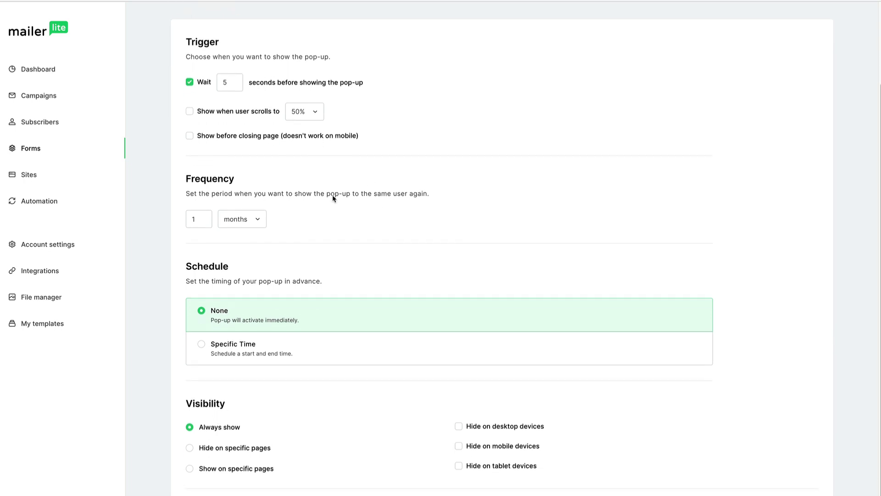
left_click(260, 220)
left_click(245, 258)
- Set the pop-up's visibility to Always show on every page
left_click(215, 449)
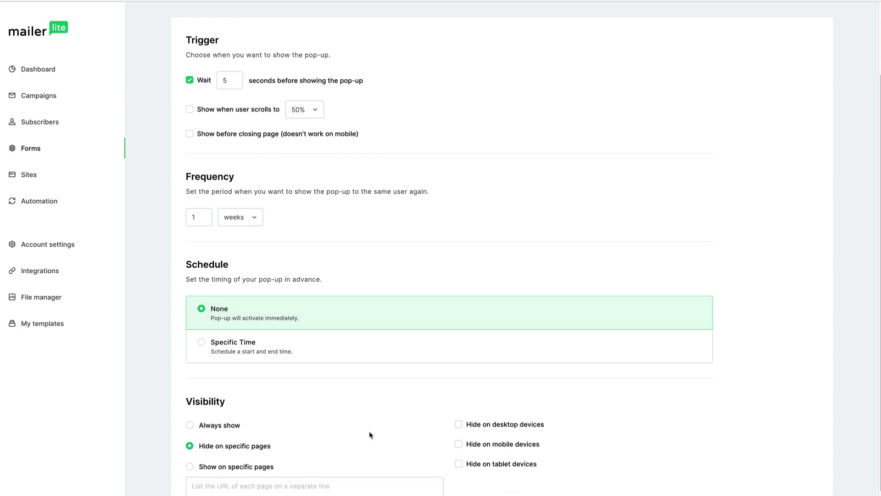
scroll(368, 422, "down", 2)
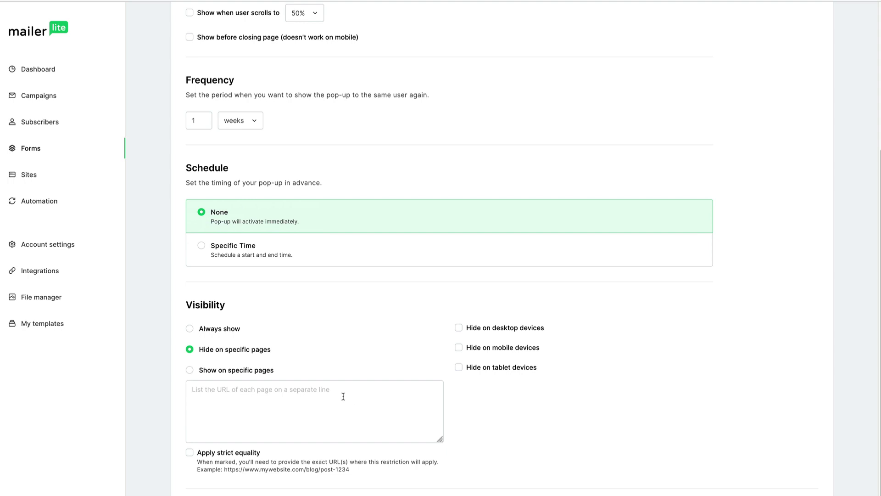
left_click(190, 371)
left_click(191, 331)
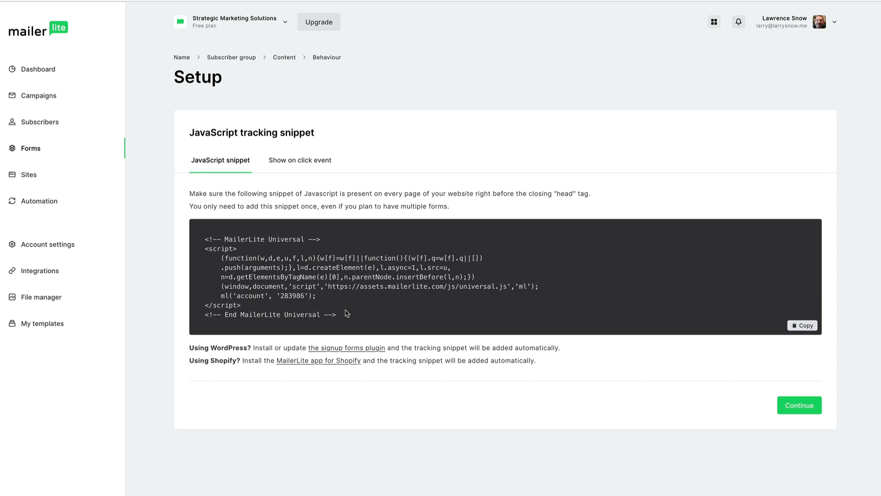
- Review the Show on click event embed code, then continue to the form overview
left_click(300, 164)
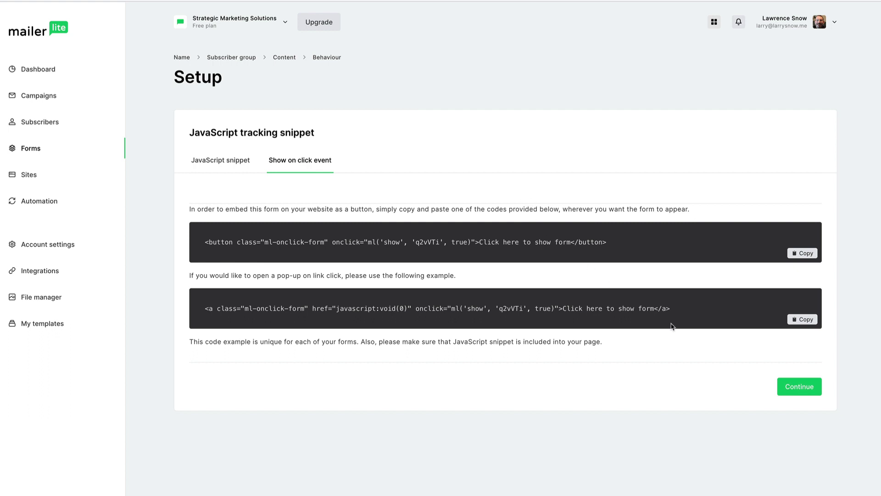
left_click(797, 390)
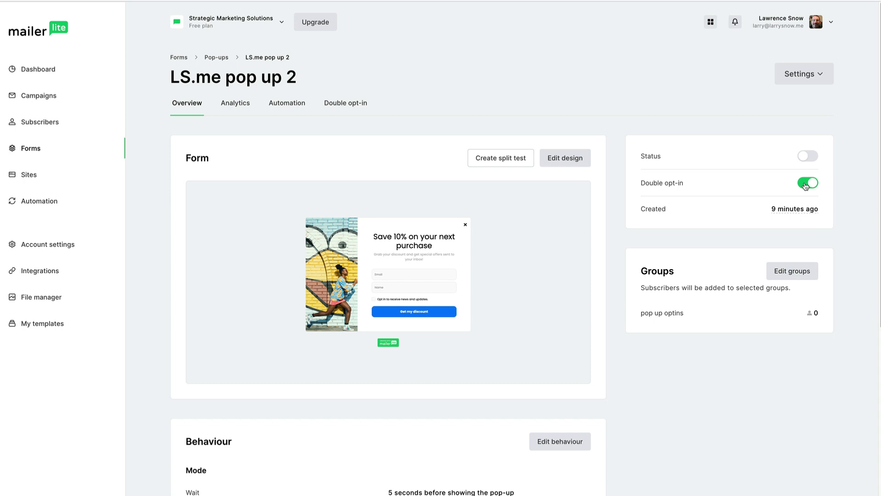
- Turn off double opt-in, activate LS.me pop up 2, and view its analytics
left_click(806, 184)
left_click(809, 157)
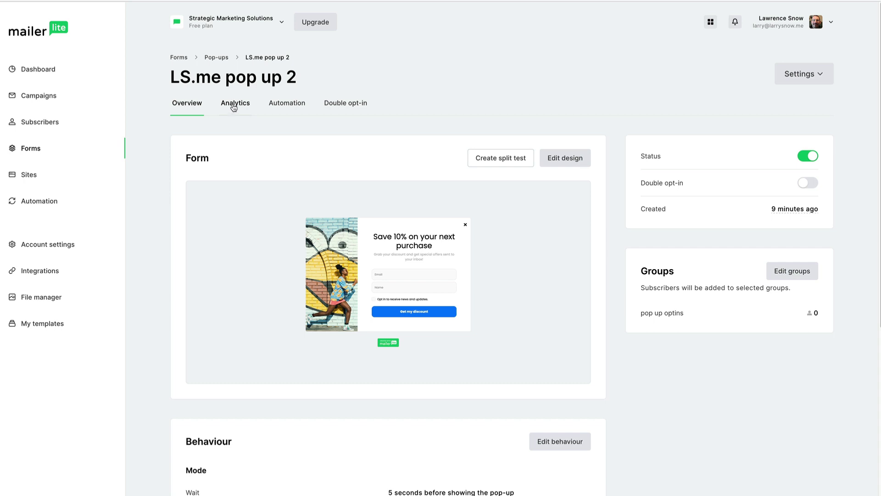
left_click(234, 108)
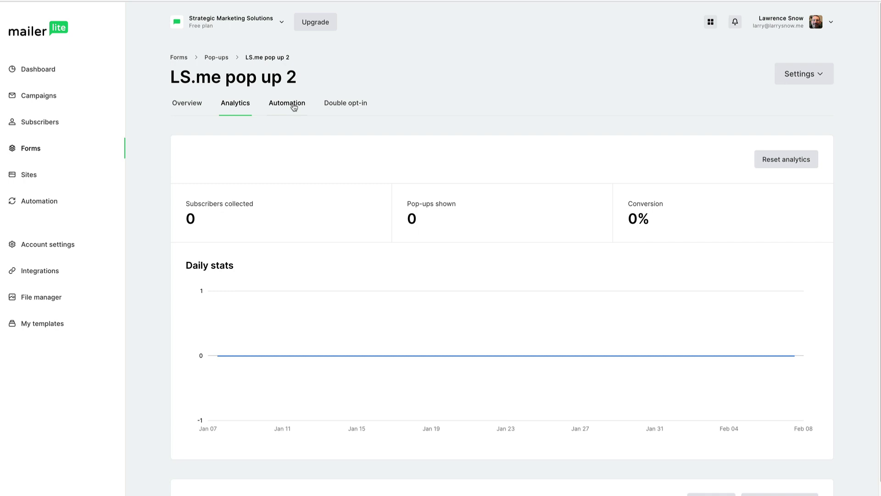
- Add an Email step after the LS.me pop up 2 form-completion trigger in the workflow
left_click(293, 107)
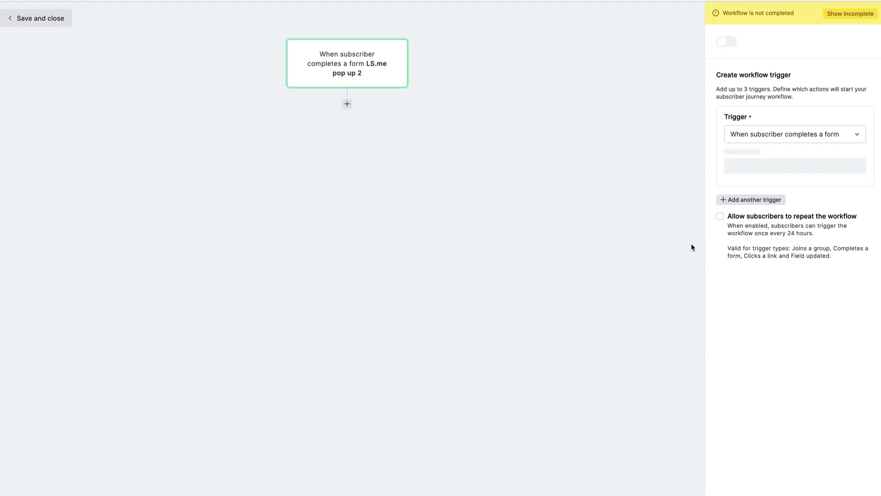
left_click(347, 104)
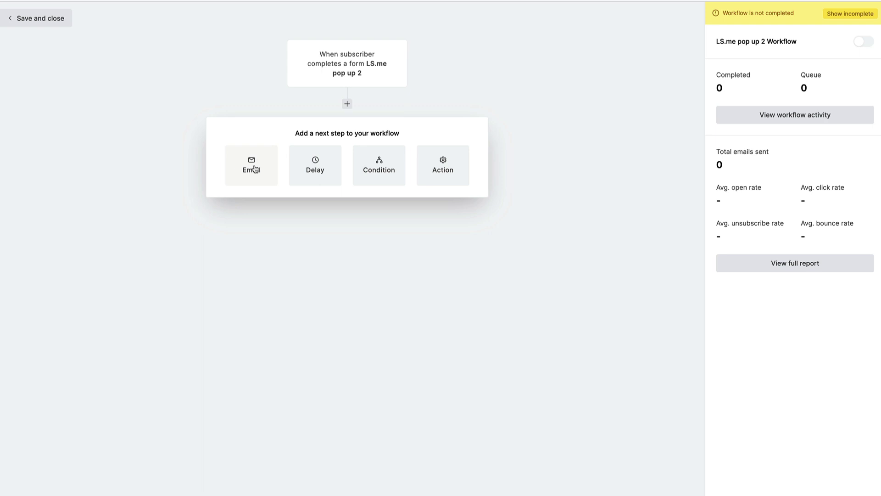
- Name the email step '10% Discount Code' with subject 'Here is your coupon! Happy shopping!'
left_click(254, 169)
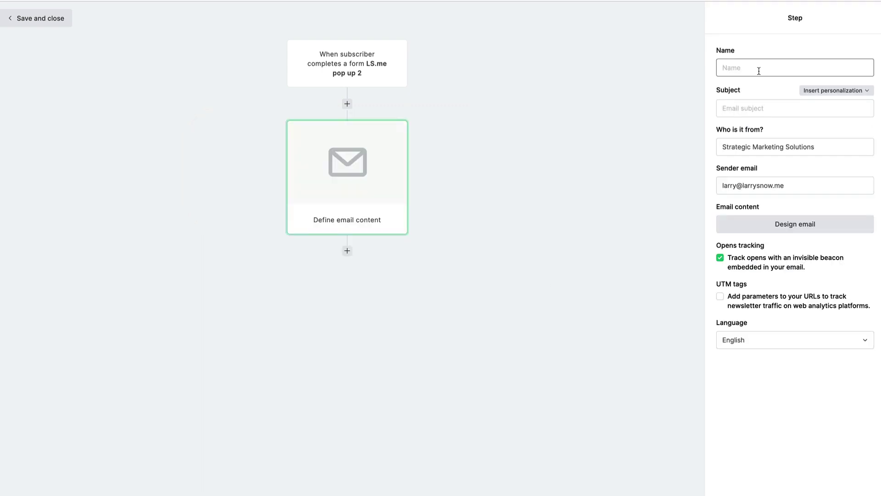
type("10% Discount Code")
left_click(795, 108)
type("Here")
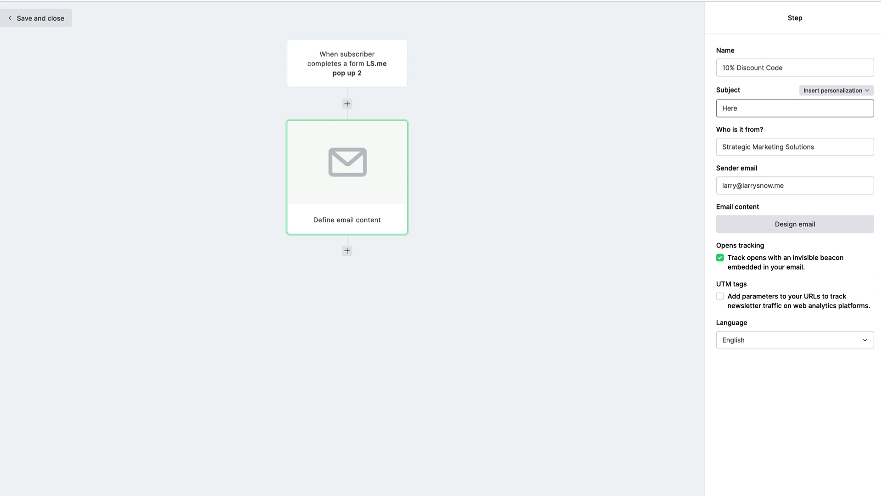
type(" is your coupon! Happy shopping!")
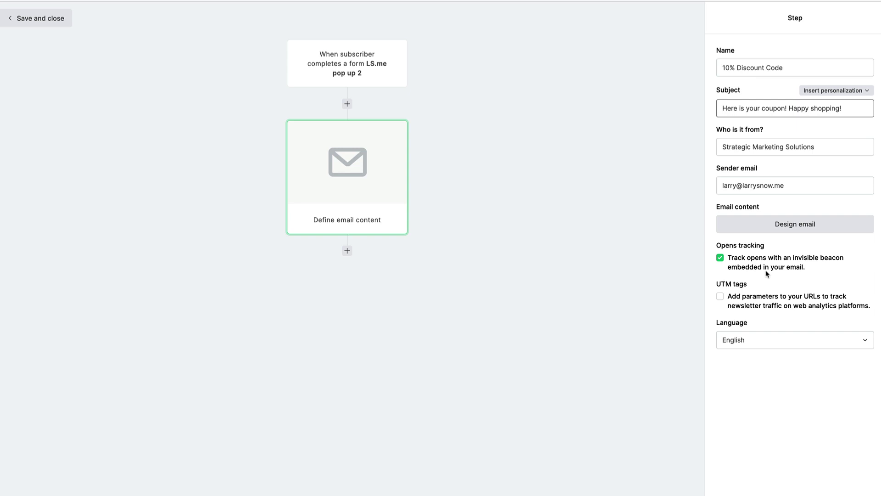
- Start the email design from the Holiday sale template under Deals and offers
left_click(778, 227)
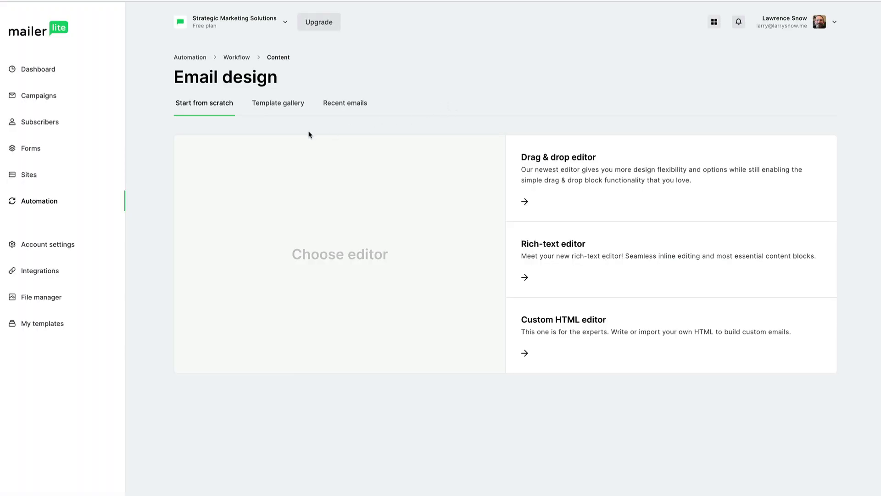
left_click(285, 106)
left_click(282, 158)
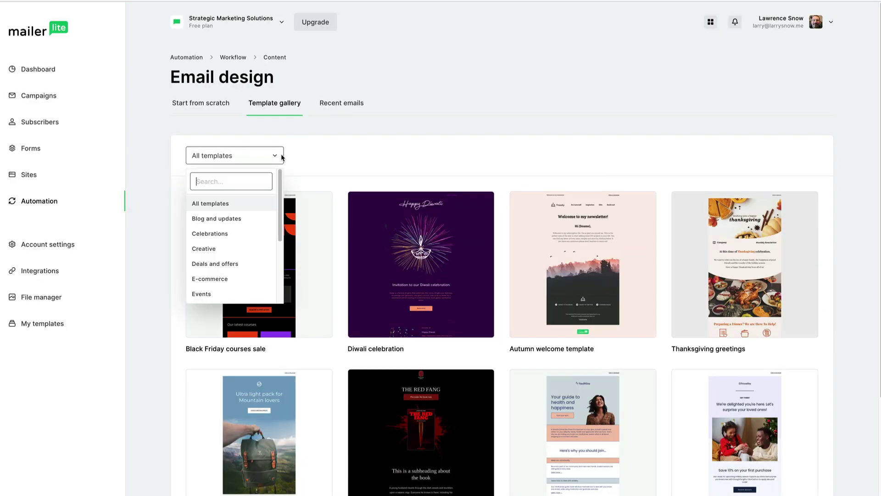
left_click(230, 262)
mouse_move(435, 239)
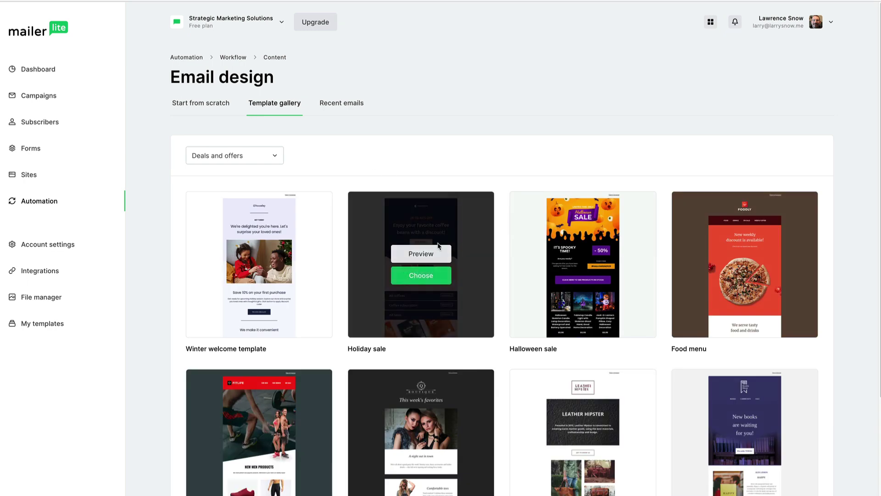
left_click(424, 278)
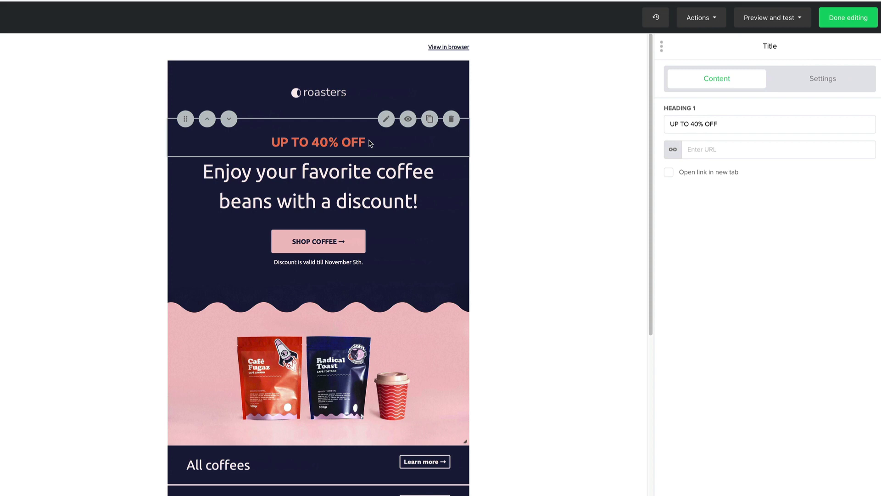
- Change the top text to 10% OFF and end the heading with 'code BEANS10'
left_click_drag(320, 142, 274, 140)
type("1")
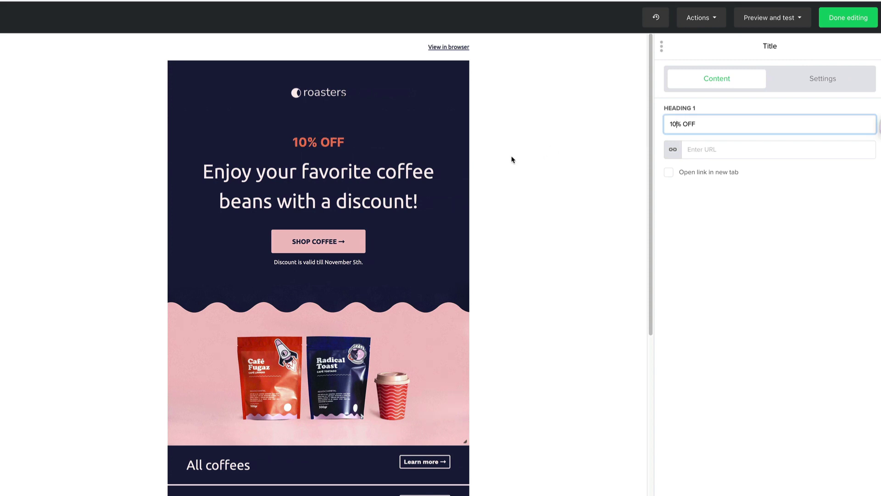
left_click_drag(418, 202, 310, 190)
left_click(406, 200)
left_click_drag(425, 203, 347, 202)
left_click(821, 131)
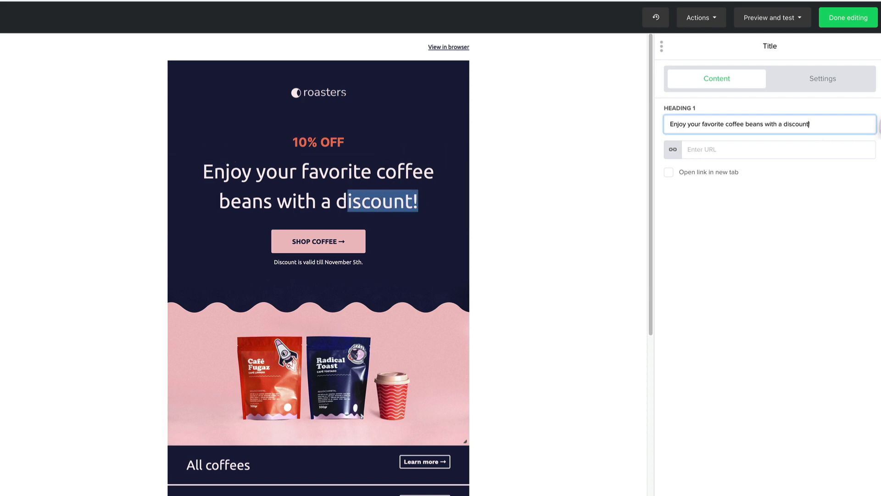
type("code EBA")
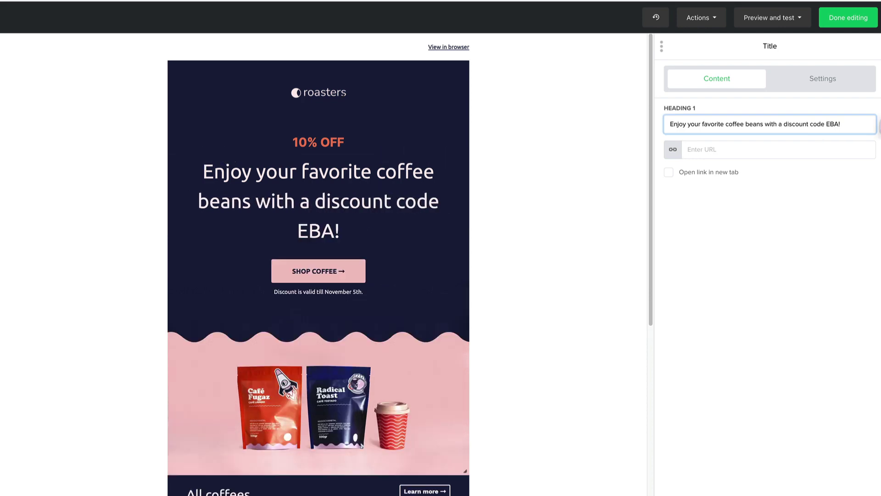
key("BackSpace")
key("BackSpace")
key("BackSpace")
type("BEANS10")
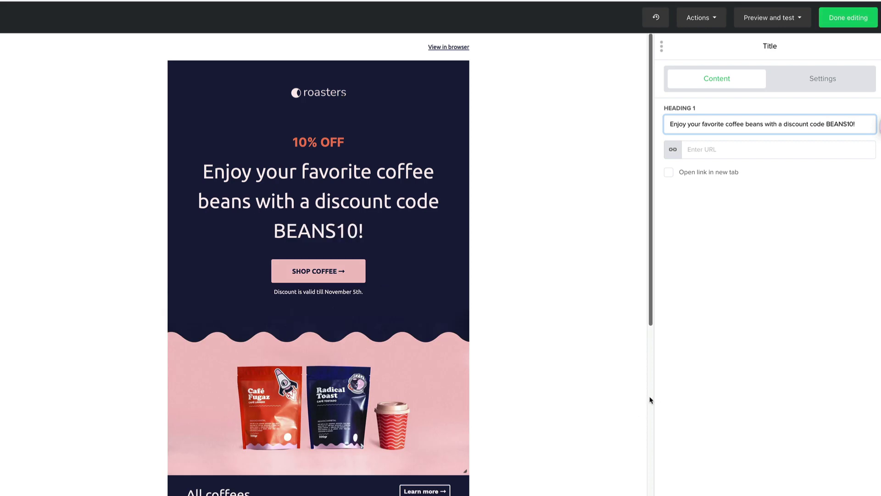
left_click(597, 367)
left_click(426, 273)
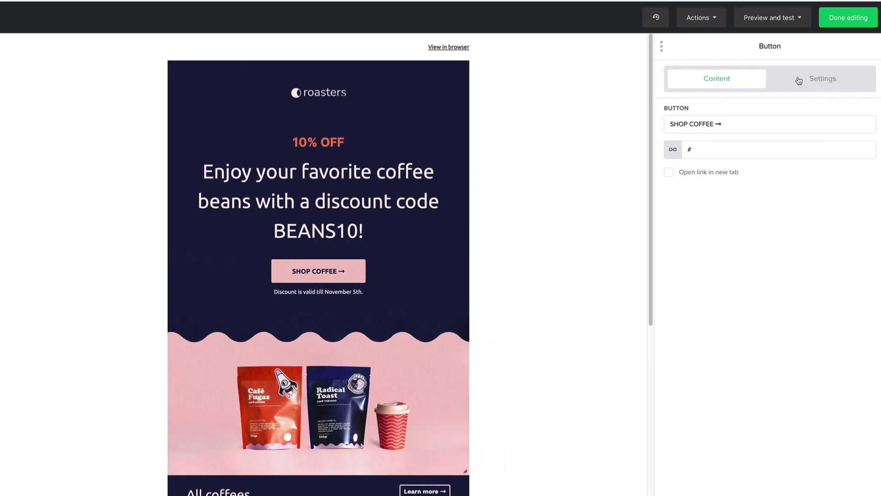
left_click(689, 150)
type("http")
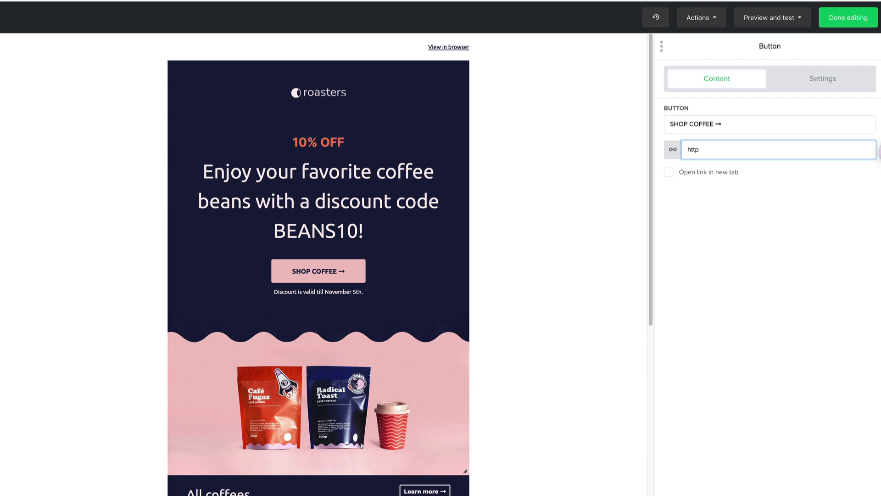
type("s://beans.com")
- Try the Card and Full width block layouts, then revert the email to List
left_click(584, 330)
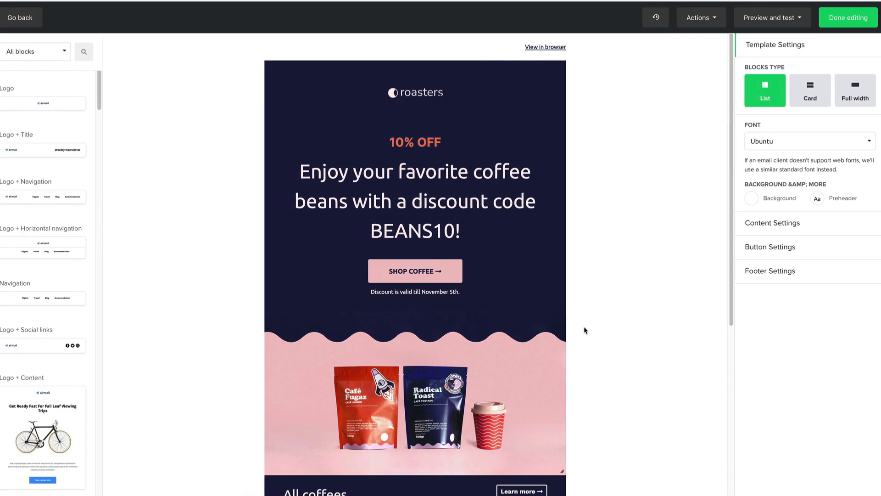
mouse_move(517, 339)
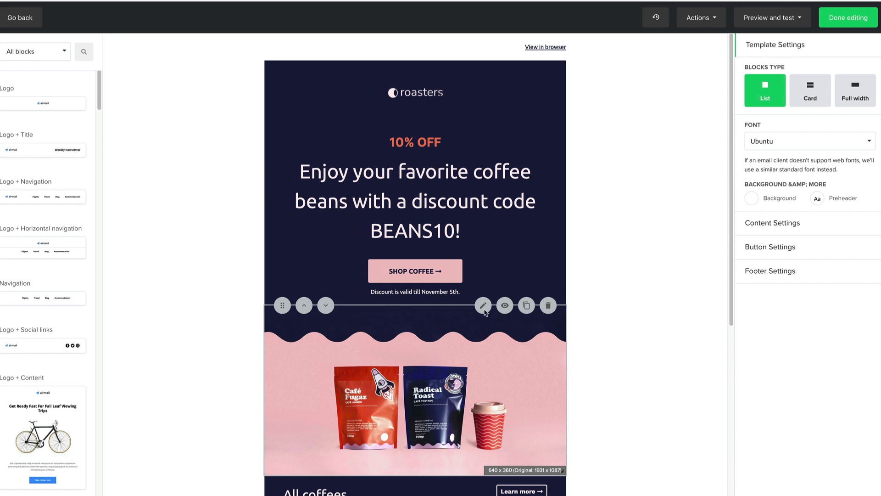
mouse_move(489, 246)
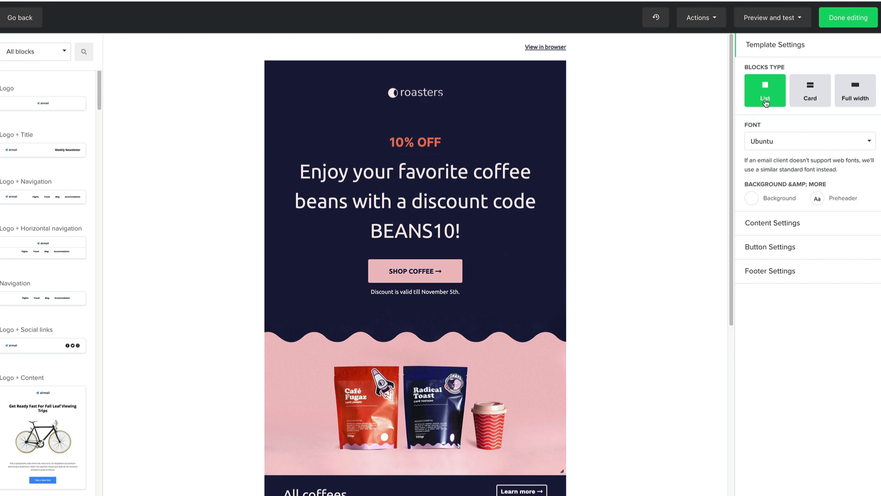
left_click(812, 98)
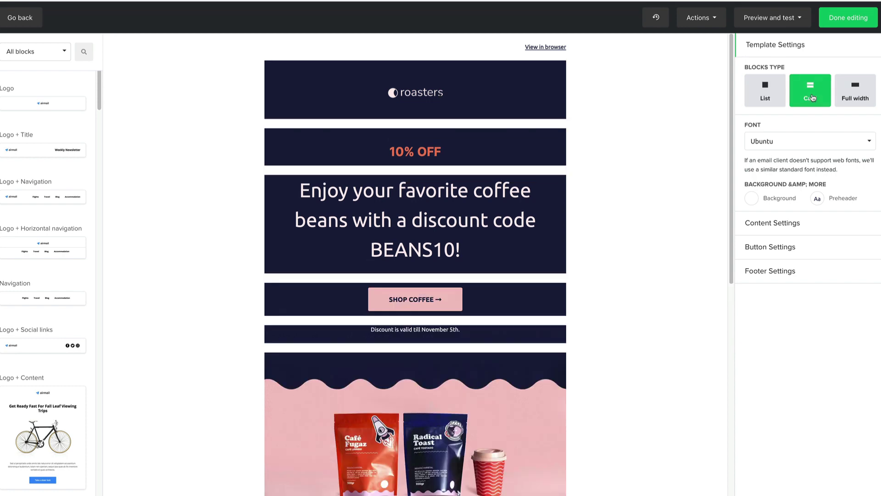
left_click(863, 98)
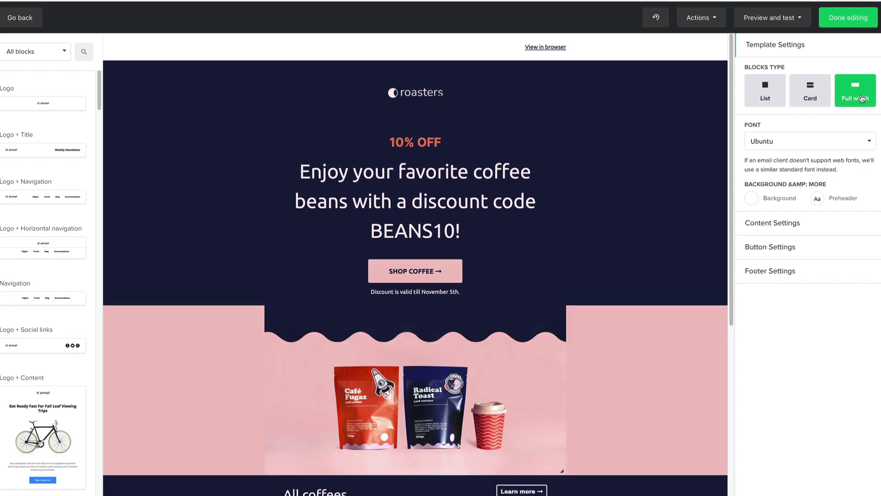
left_click(769, 99)
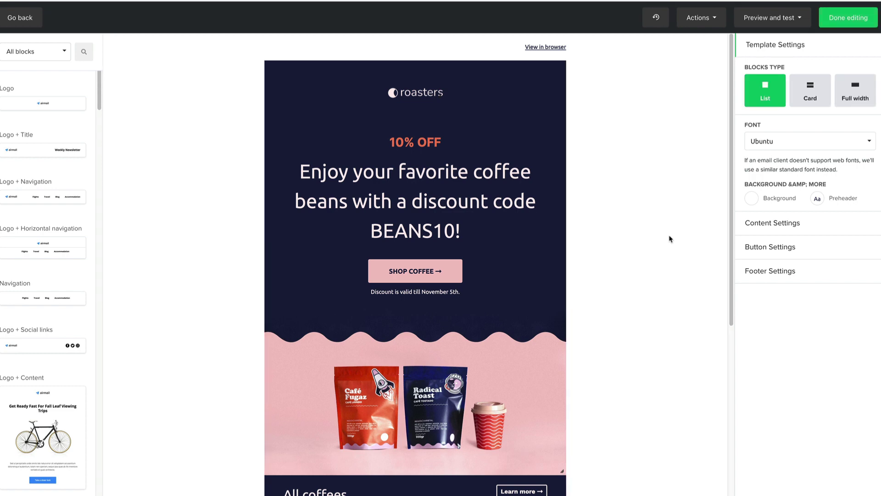
- Review the Content and Button style settings, then finish editing the email
left_click(775, 224)
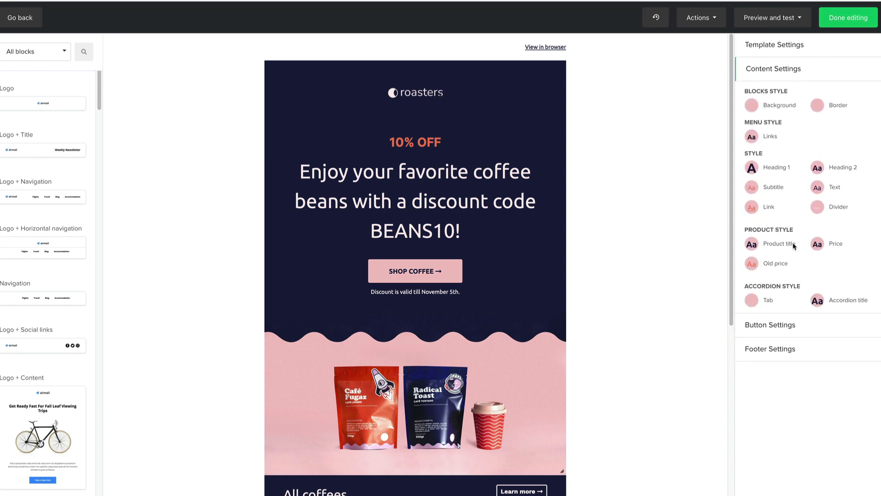
left_click(781, 326)
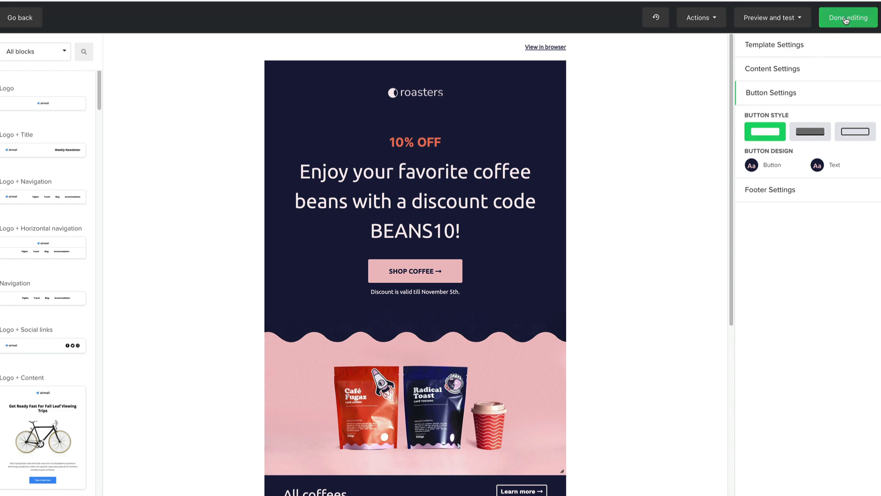
left_click(845, 20)
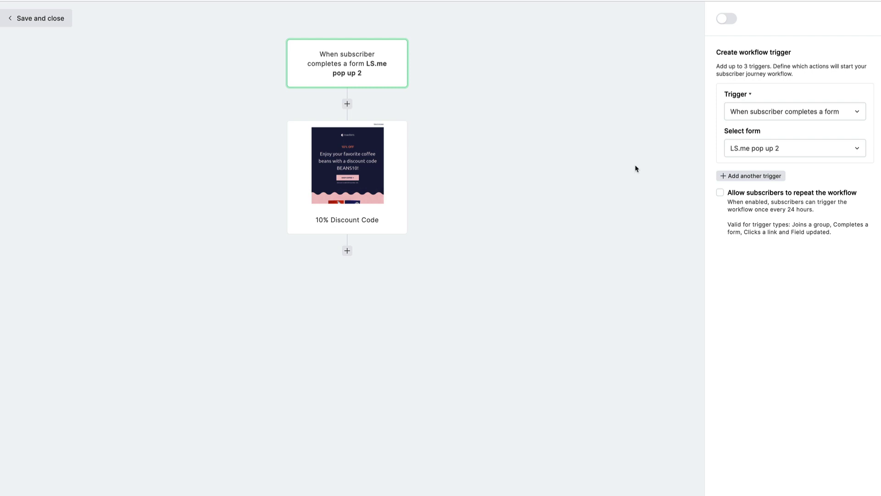
- Switch the LS.me pop up 2 workflow on and save it
left_click(730, 19)
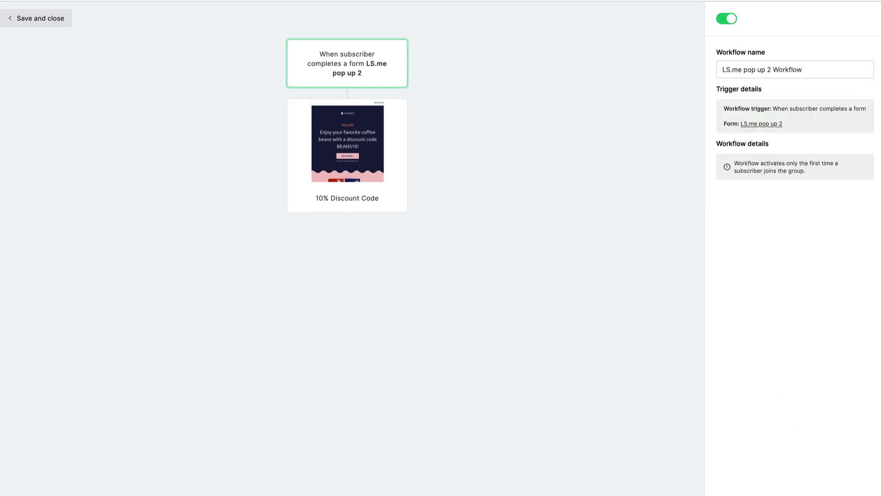
left_click(18, 20)
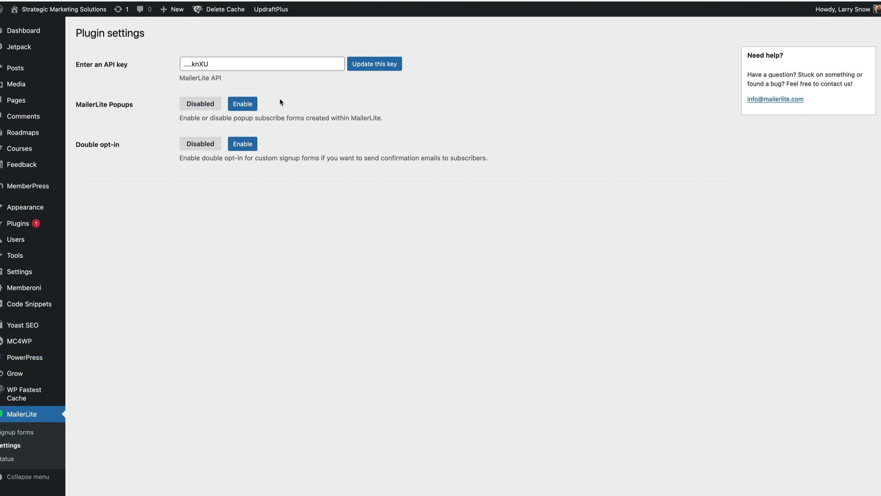
- Enable MailerLite Popups in the WordPress plugin settings
left_click(243, 106)
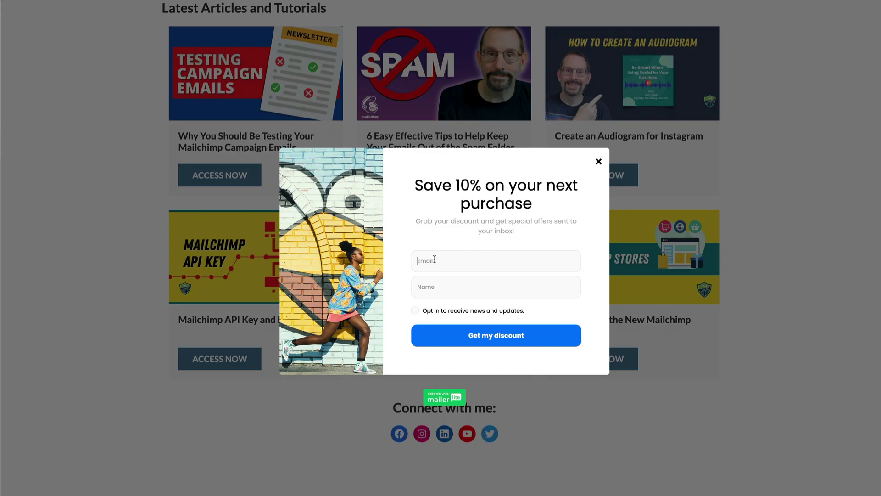
- Submit the 'Save 10%' pop-up with a test e-mail address and name, opted in to updates
left_click(451, 259)
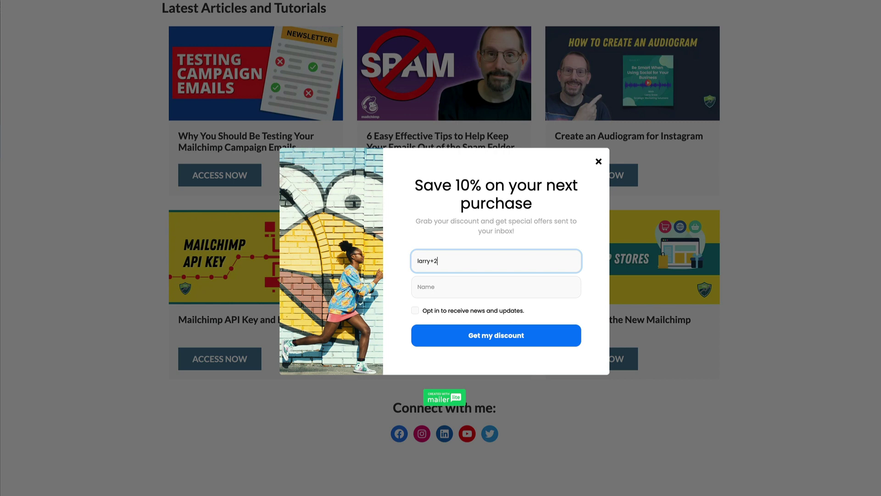
left_click(451, 282)
type("Larry Snow")
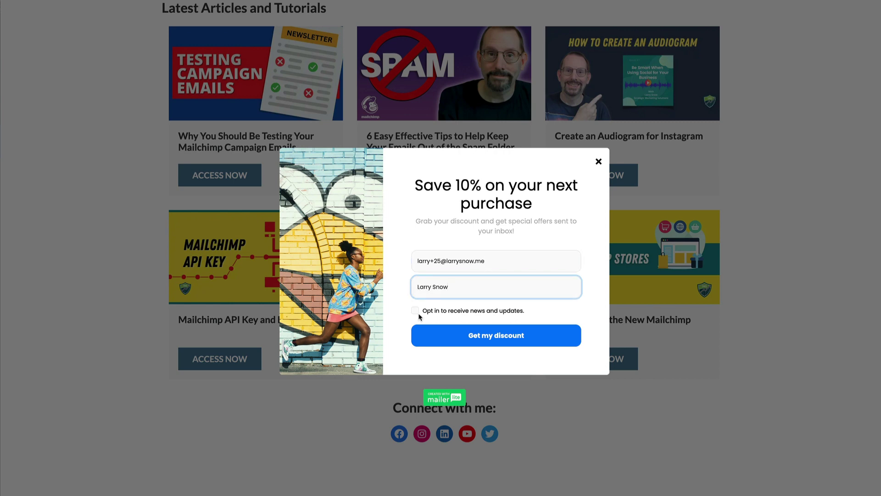
left_click(415, 310)
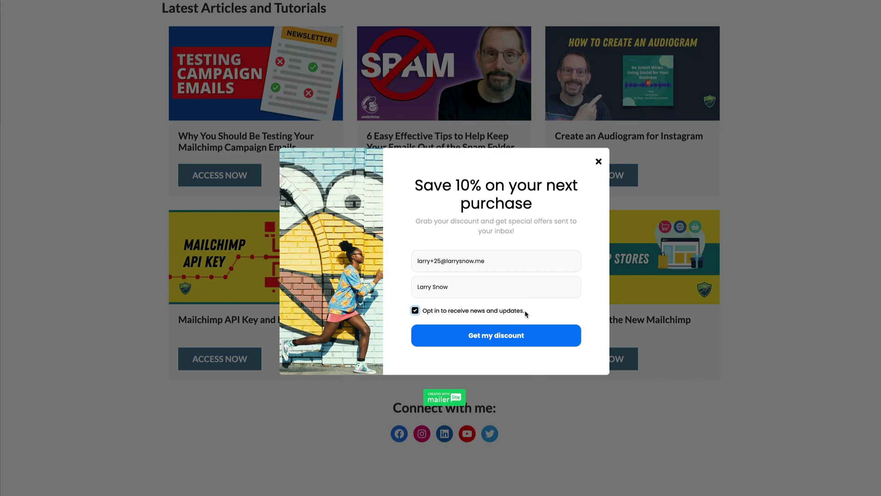
left_click(502, 335)
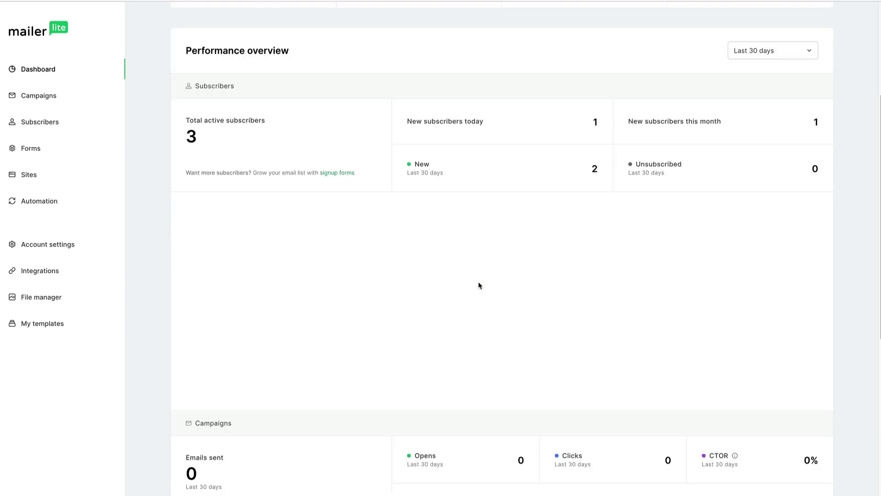
scroll(459, 298, "down", 7)
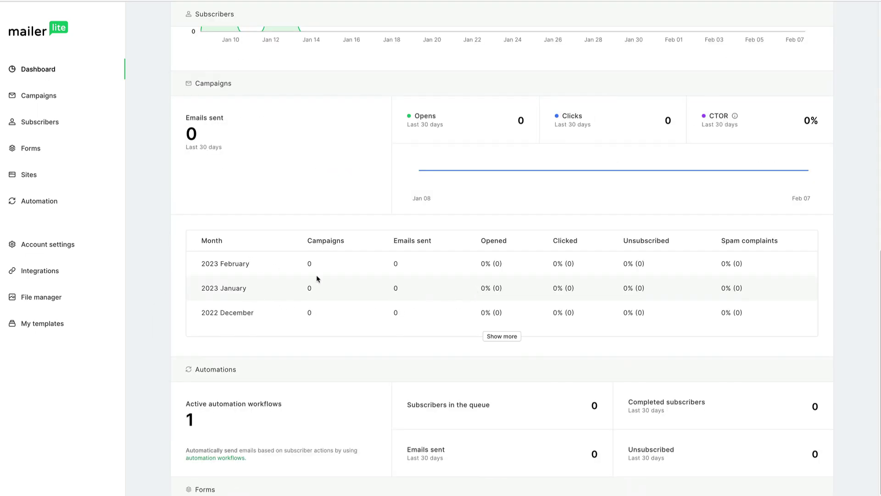
- Check the Dashboard subscriber stats, then go to the Forms list
scroll(317, 279, "up", 8)
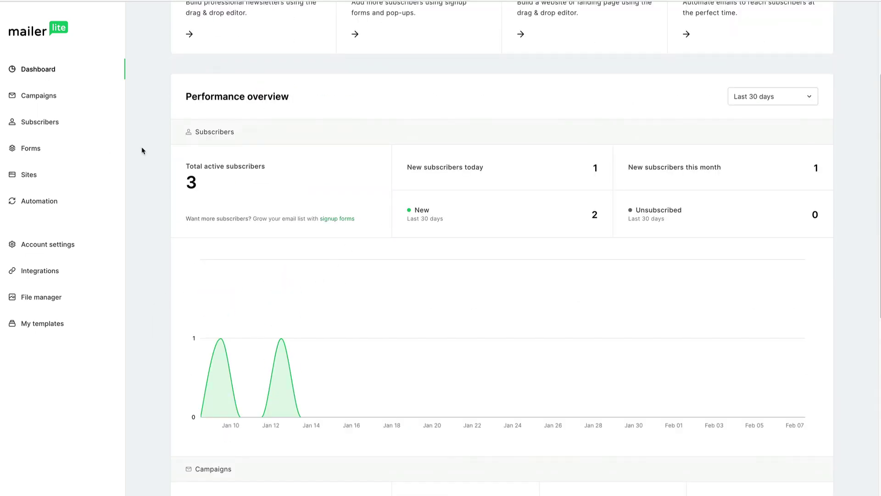
scroll(142, 150, "up", 4)
left_click(31, 148)
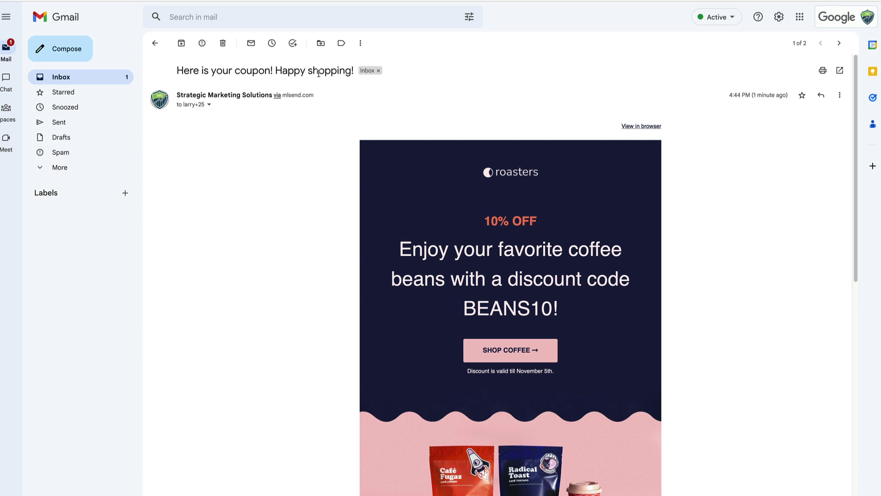
- Scroll the received coupon email down to the BEANS10 discount content
scroll(299, 205, "down", 1)
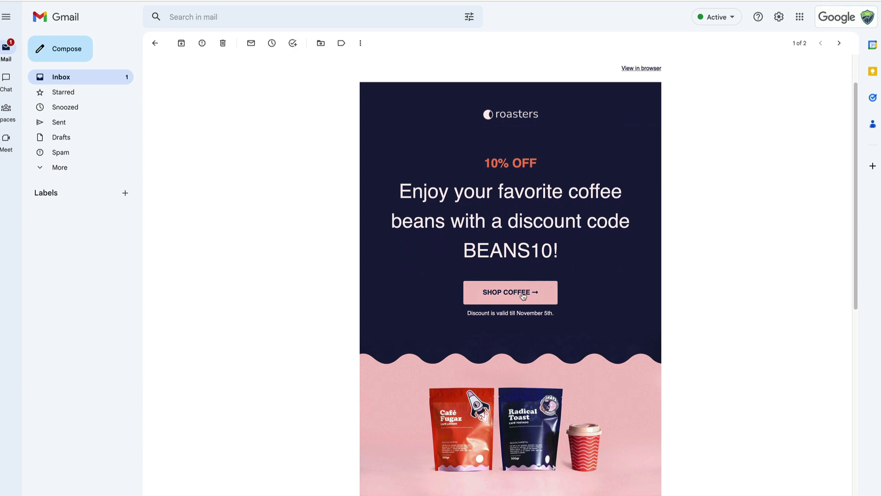
- Follow the coupon email's SHOP COFFEE link, landing on Firefox's security warning for beans.com
left_click(523, 296)
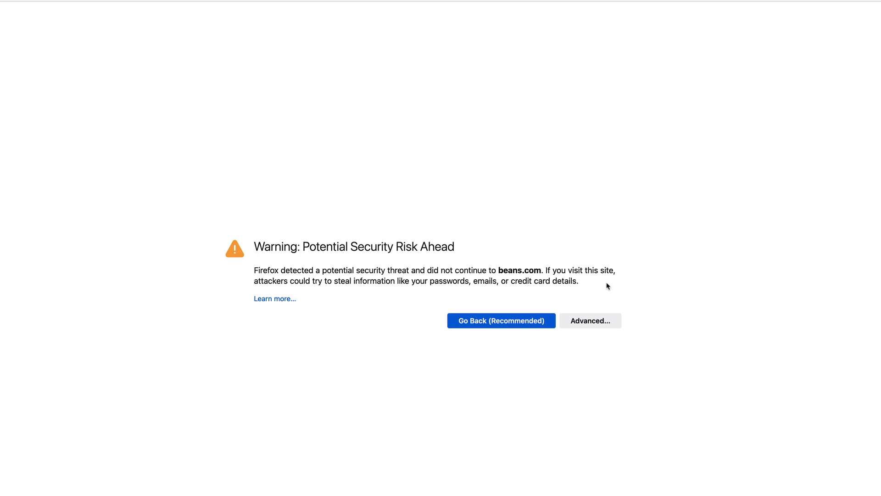